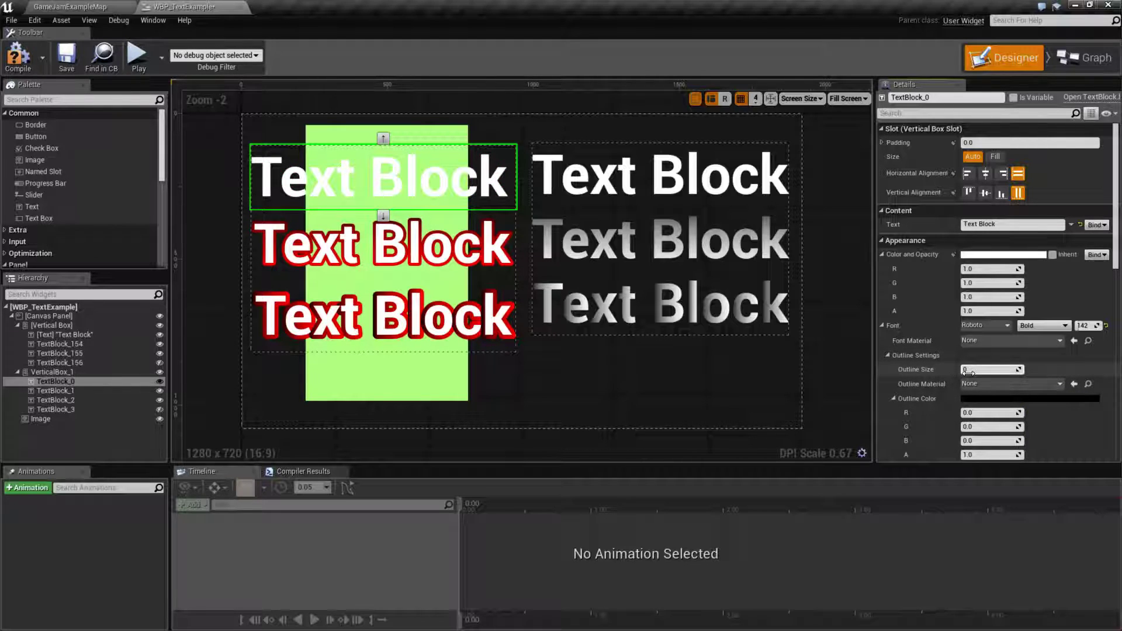
- Set TextBlock_0's font outline size to 10
drag(988, 370, 1053, 371)
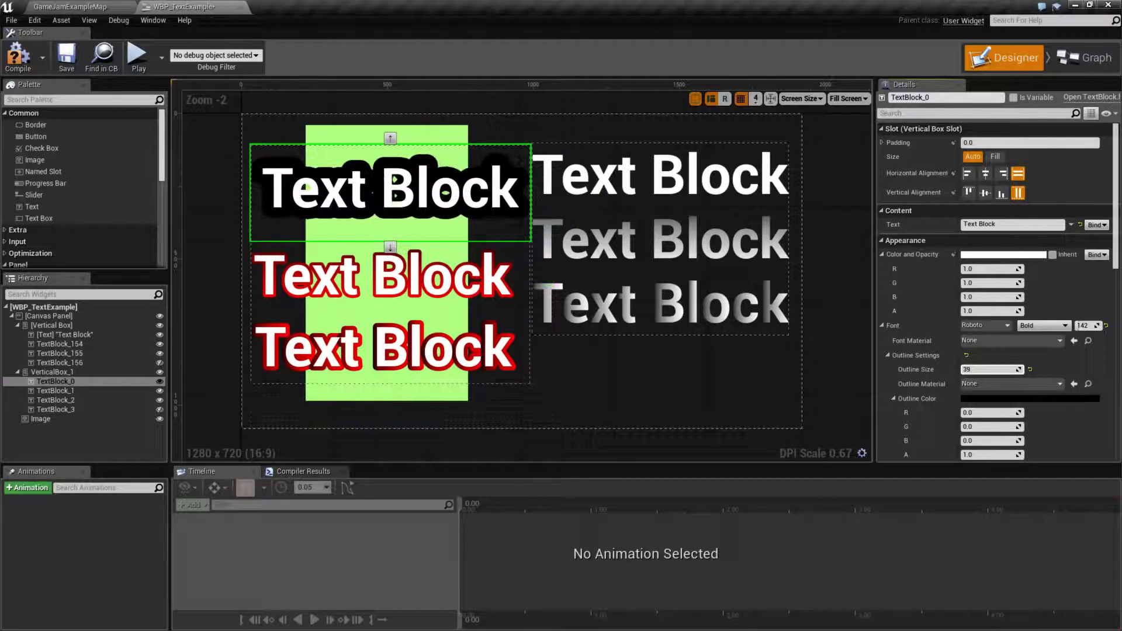
drag(979, 370, 959, 370)
click(990, 369)
text(10)
key(Return)
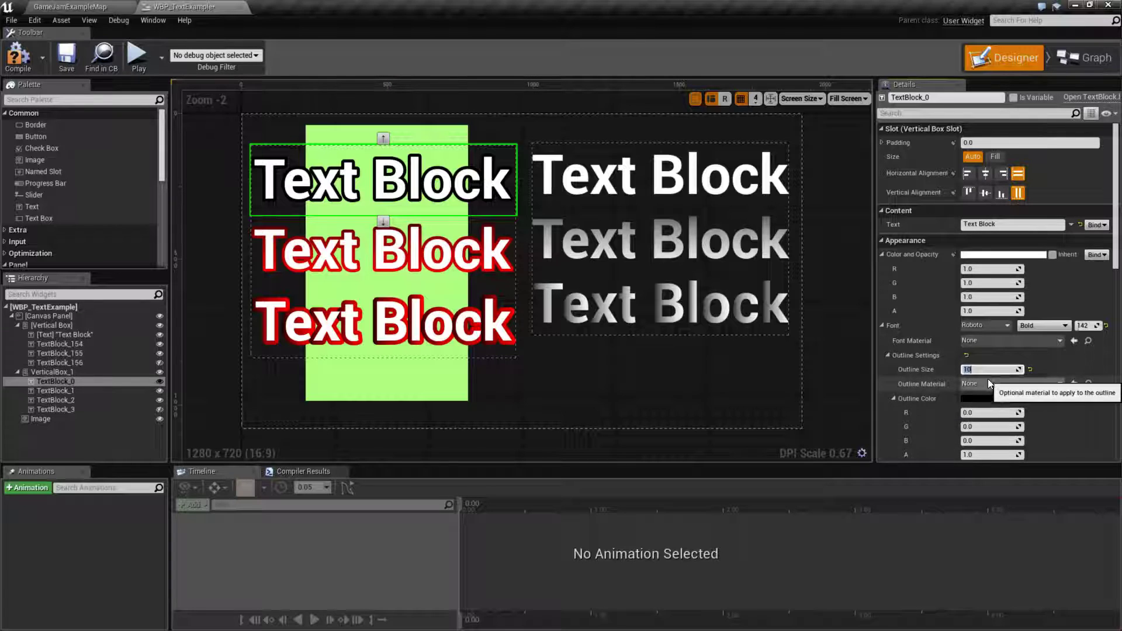
- Set TextBlock_0's outline color to pure green with R 0, G 1 and B 0
scroll(990, 379, down, 2)
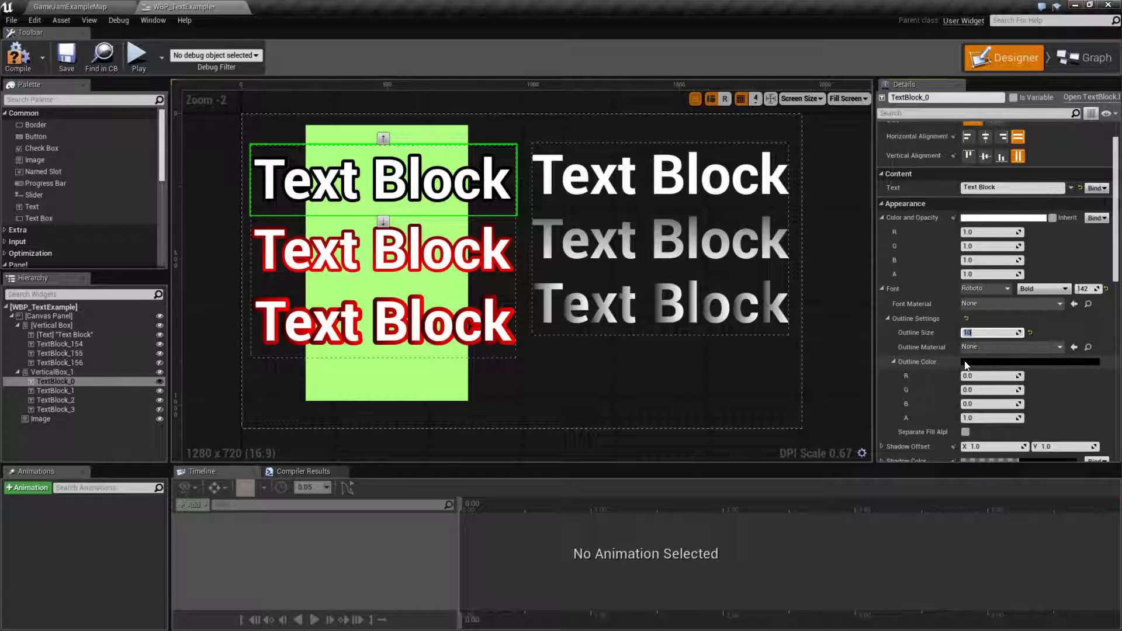
mouse_move(987, 376)
mouse_down()
mouse_move(1015, 376)
mouse_move(994, 390)
mouse_move(1014, 390)
mouse_move(1012, 404)
mouse_move(994, 404)
mouse_move(997, 375)
mouse_move(984, 376)
mouse_up()
click(985, 376)
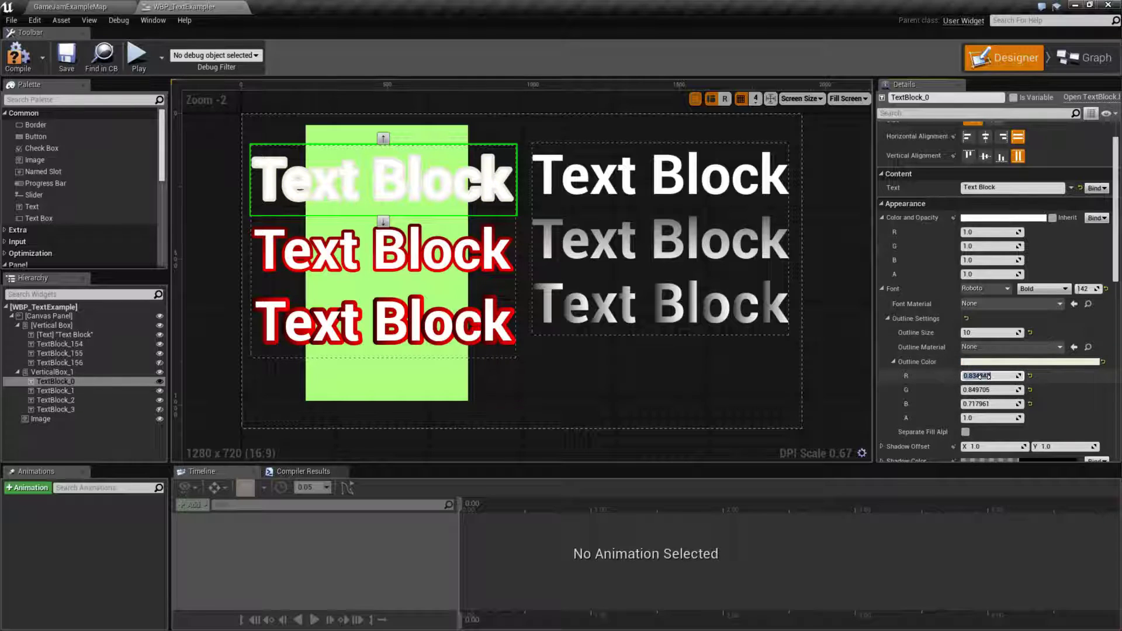
text(0)
key(Tab)
text(1)
key(Tab)
text(0)
key(shift+Tab)
- Change TextBlock_0's outline color to a pink with R 0.56, G 0.098 and B 0.288
click(1011, 363)
drag(849, 419, 870, 397)
click(924, 424)
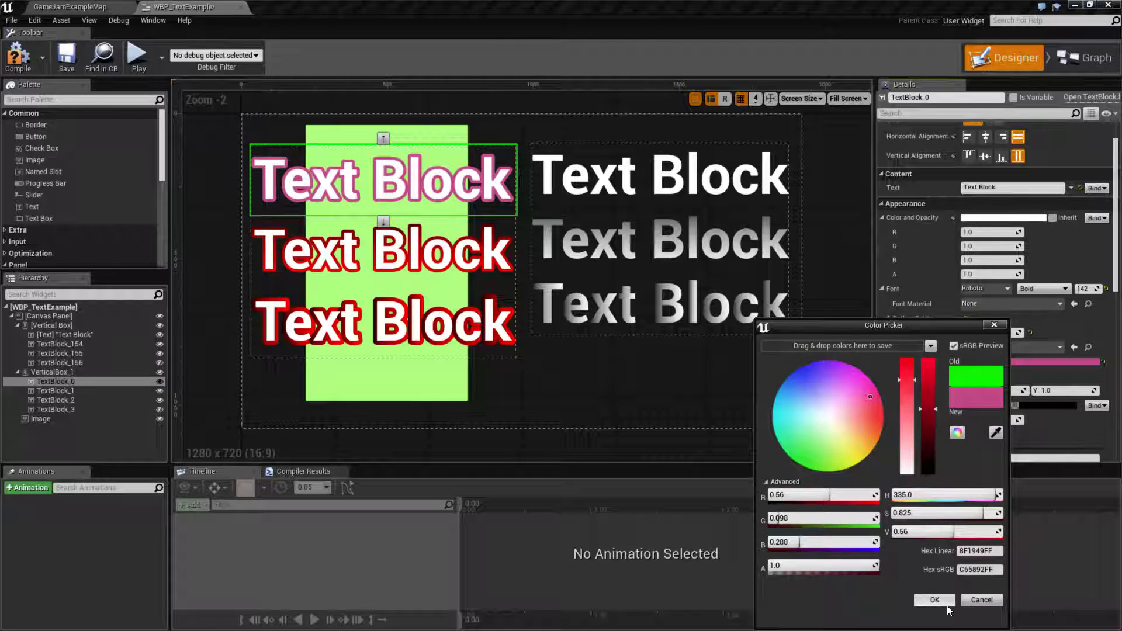
click(938, 601)
- Enable Separate Fill Alpha for TextBlock_0's outline, inspect the text up close, and disable the option again
scroll(355, 176, up, 5)
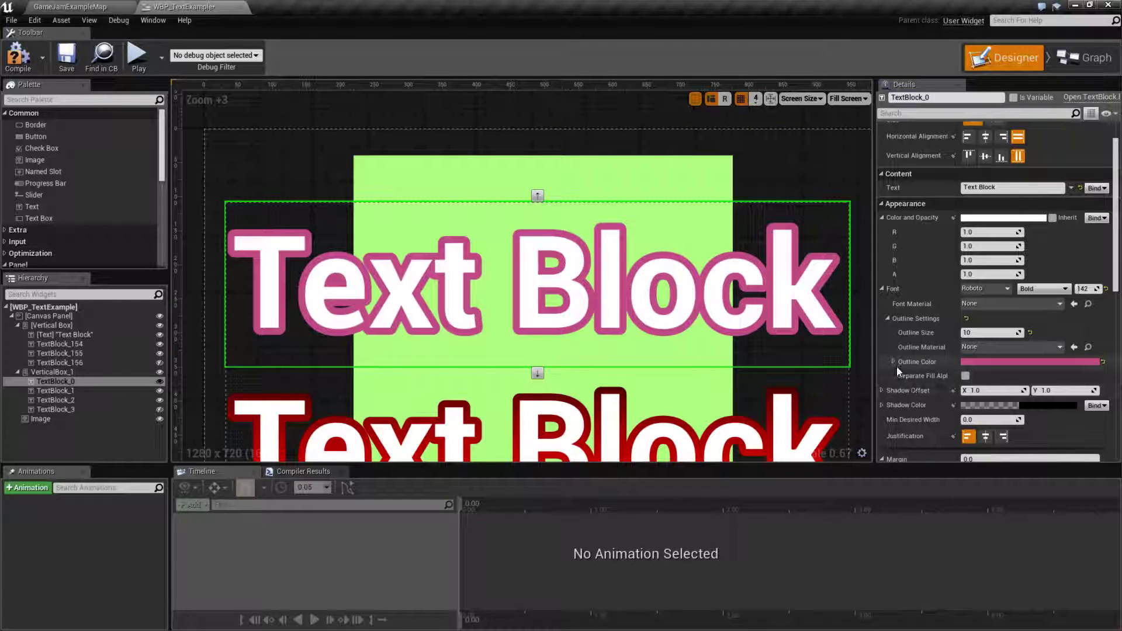
click(966, 375)
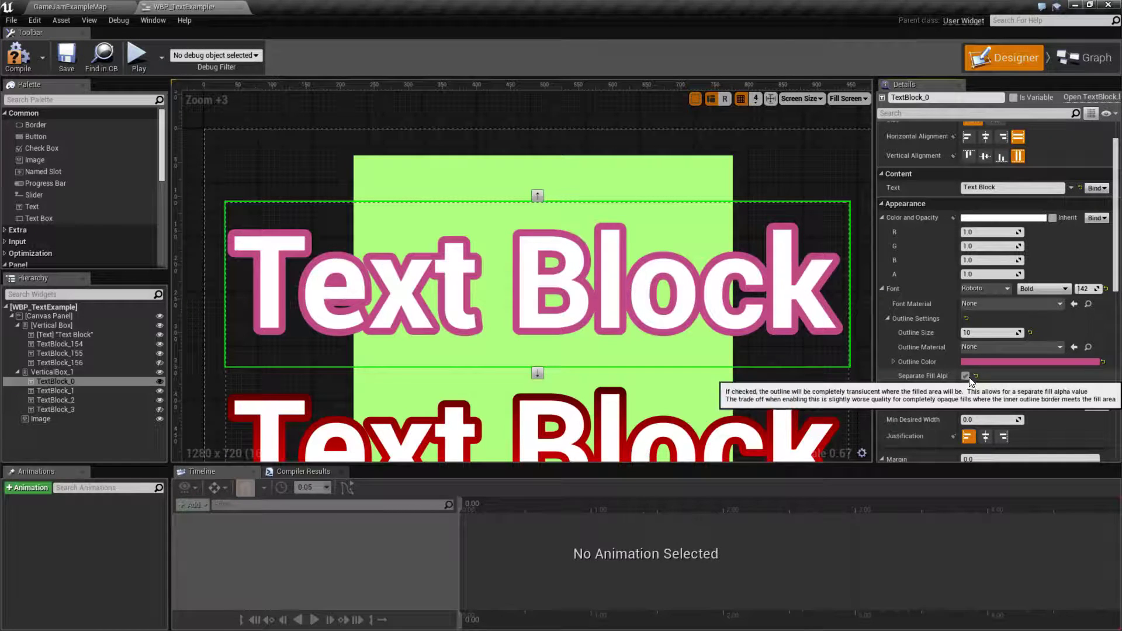
scroll(655, 350, down, 2)
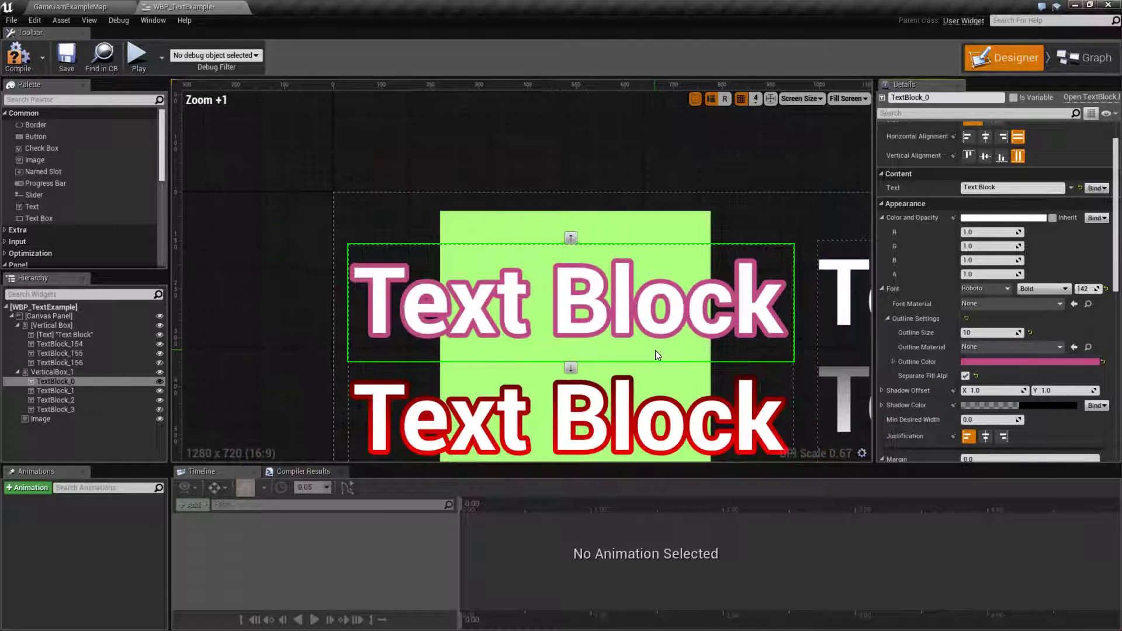
scroll(688, 332, up, 2)
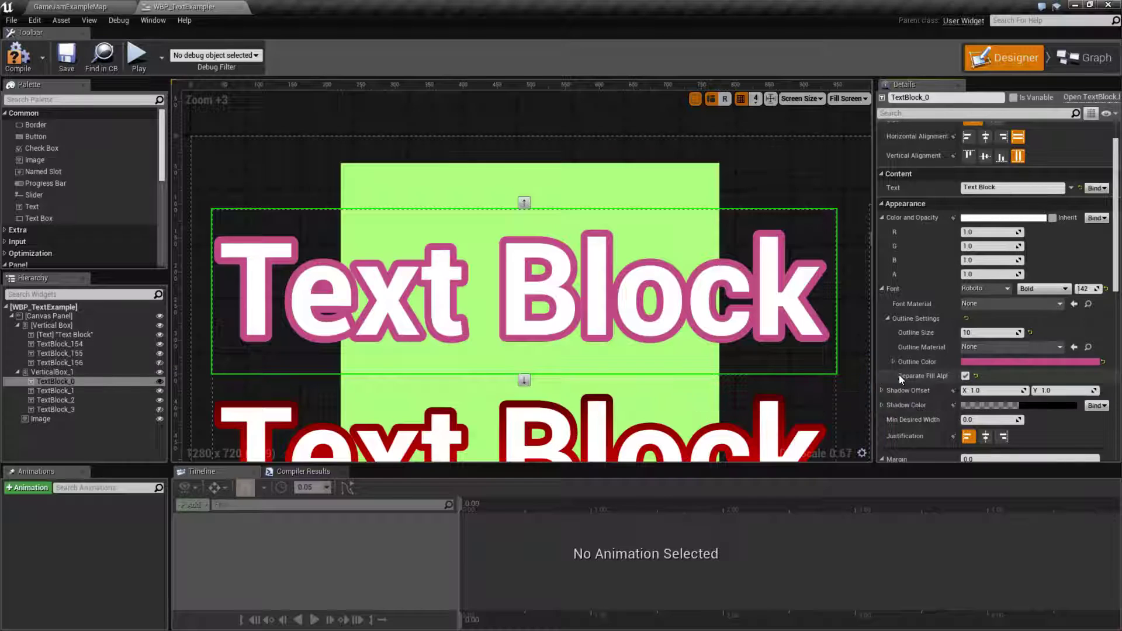
click(965, 376)
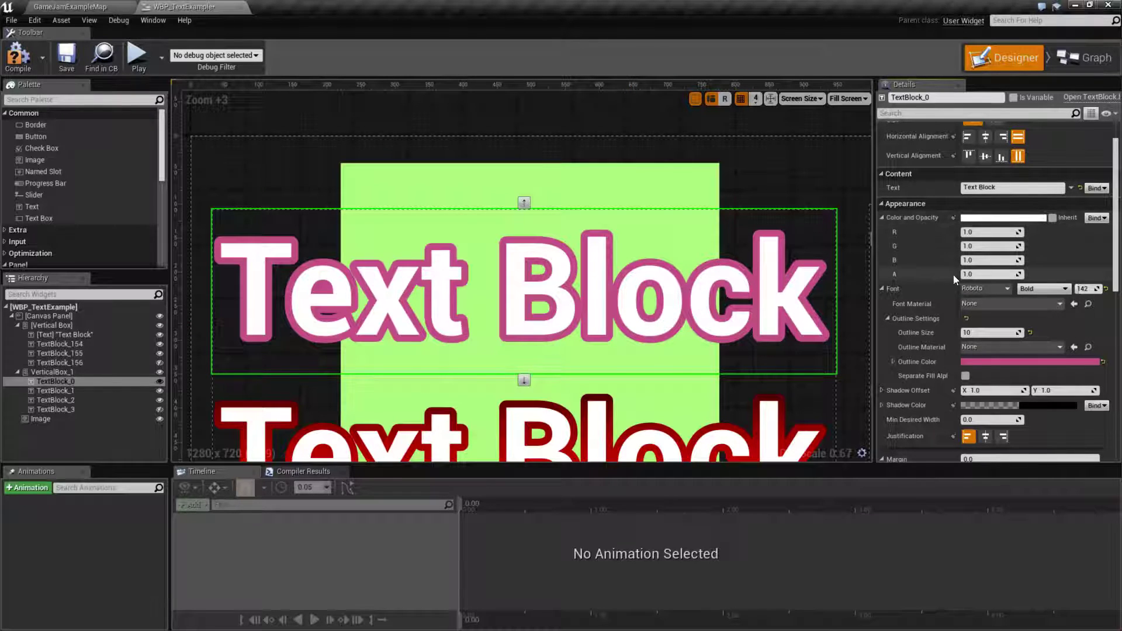
- Remove TextBlock_0's outline by setting its size to 0, and set the text's fill alpha to 0.5
mouse_move(992, 274)
mouse_down()
mouse_move(958, 275)
mouse_move(993, 274)
mouse_up()
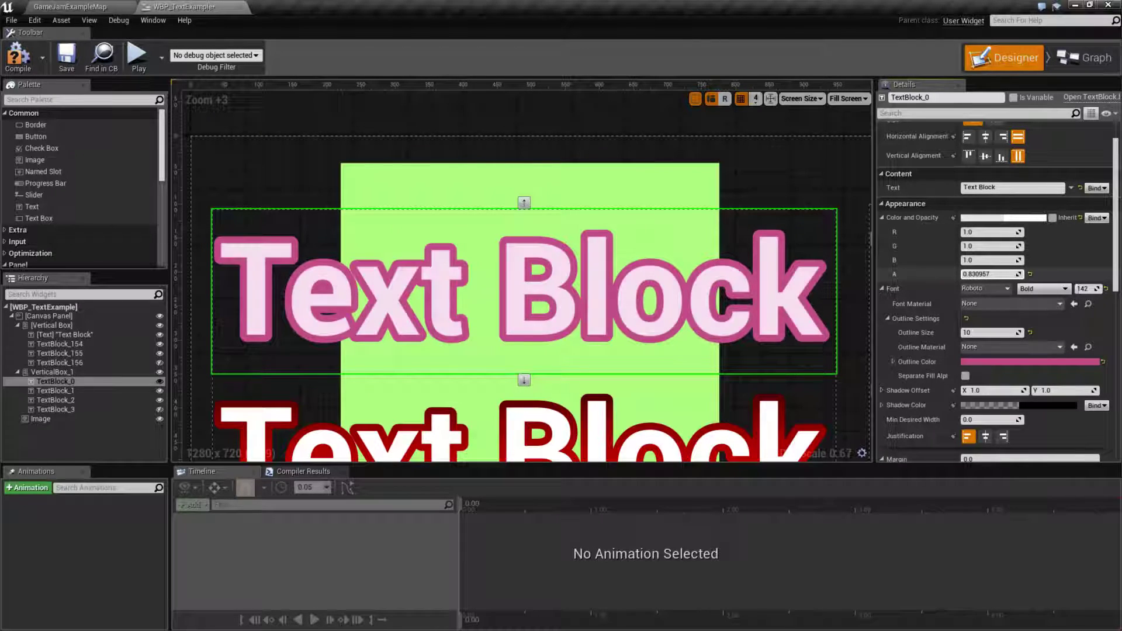
click(979, 331)
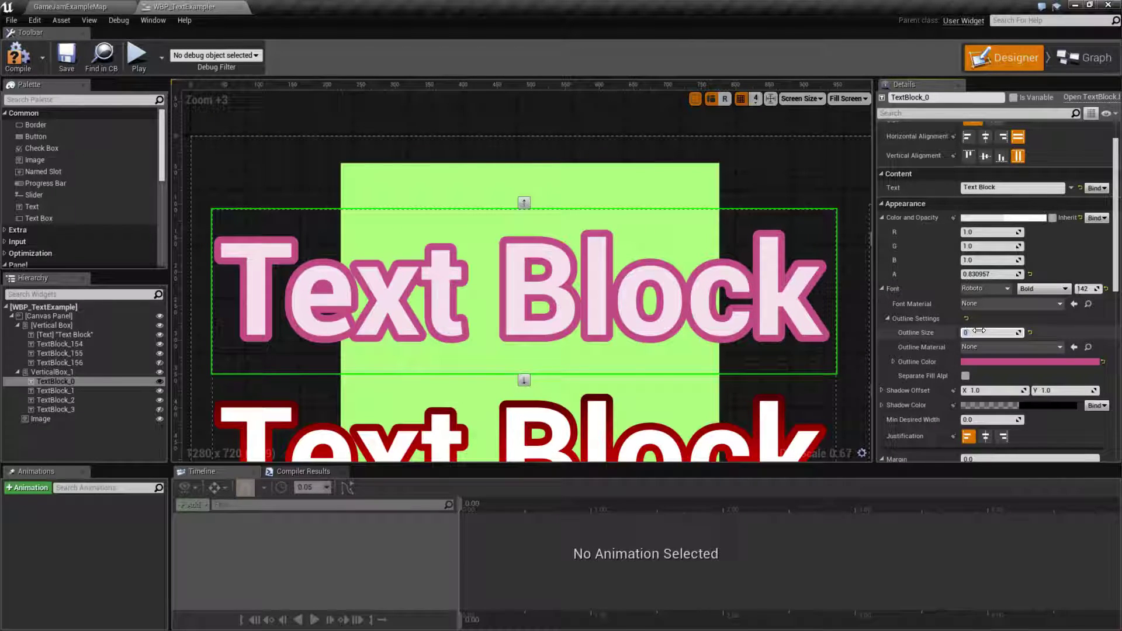
text(0)
key(Return)
drag(992, 274, 971, 274)
click(992, 275)
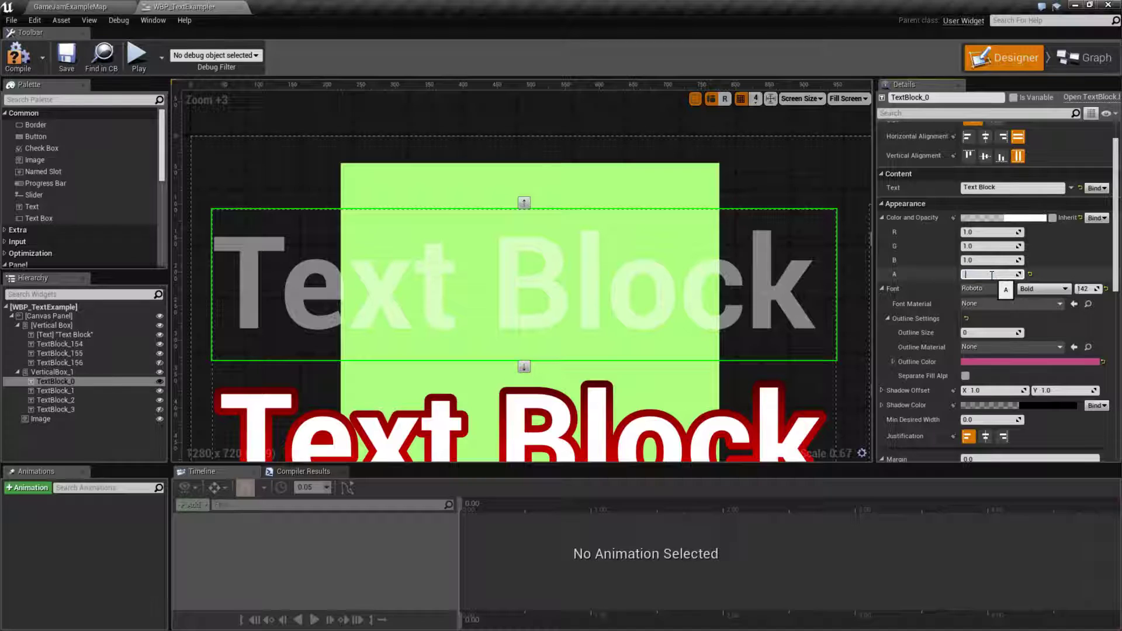
key(Return)
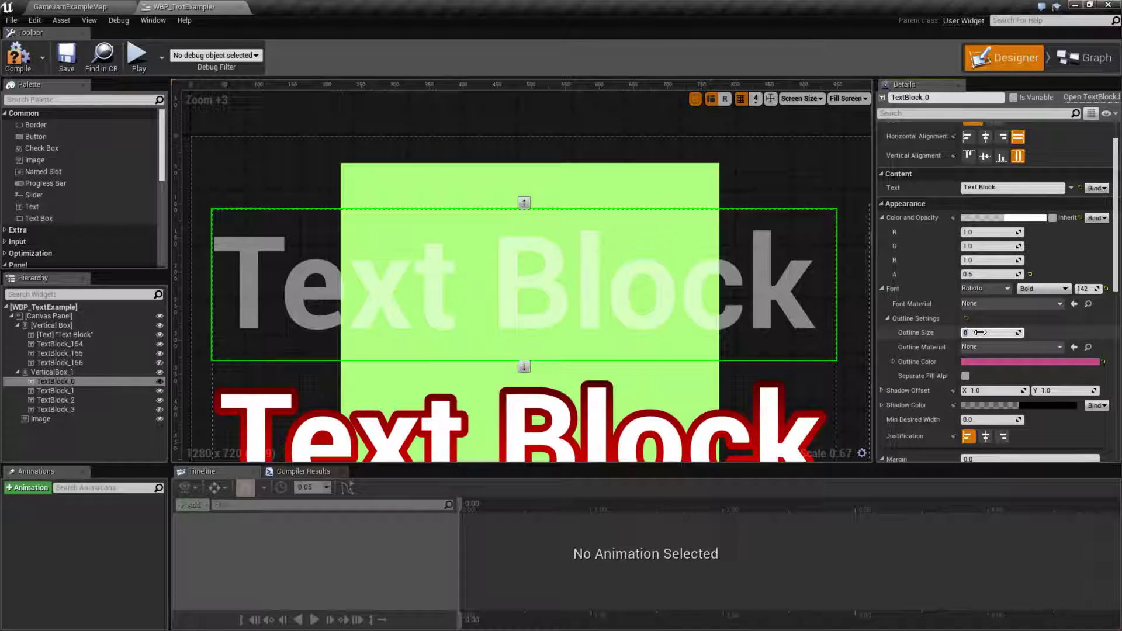
- Give TextBlock_0 a thick outline again and set the text's fill alpha to 0
click(980, 332)
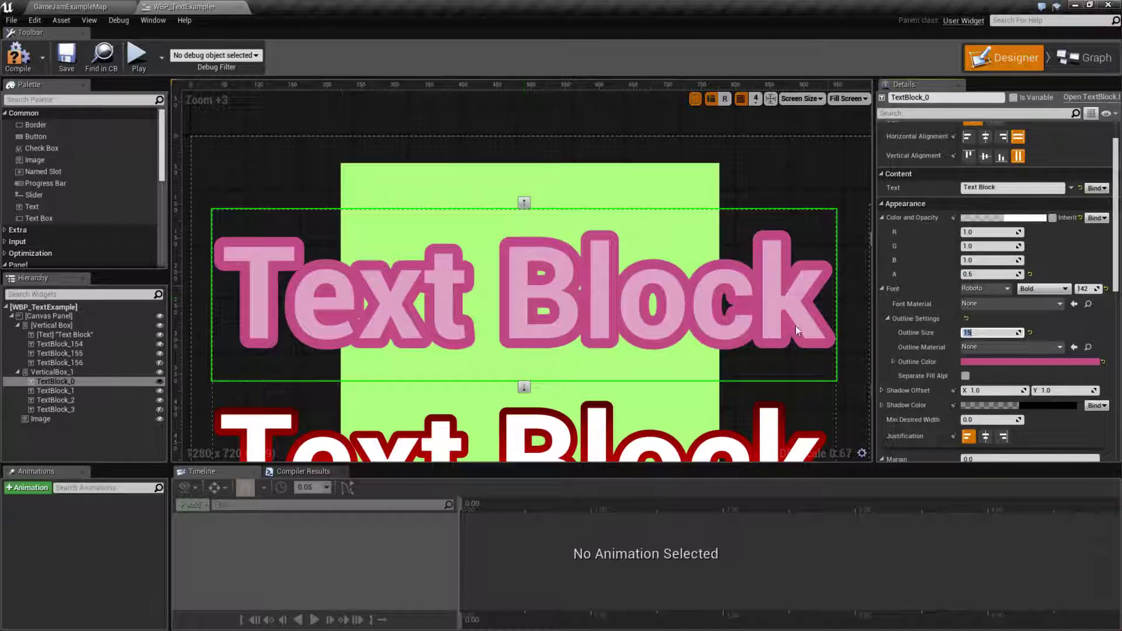
mouse_move(992, 275)
mouse_down()
mouse_move(967, 274)
mouse_move(978, 274)
mouse_up()
click(991, 275)
text(0)
key(Return)
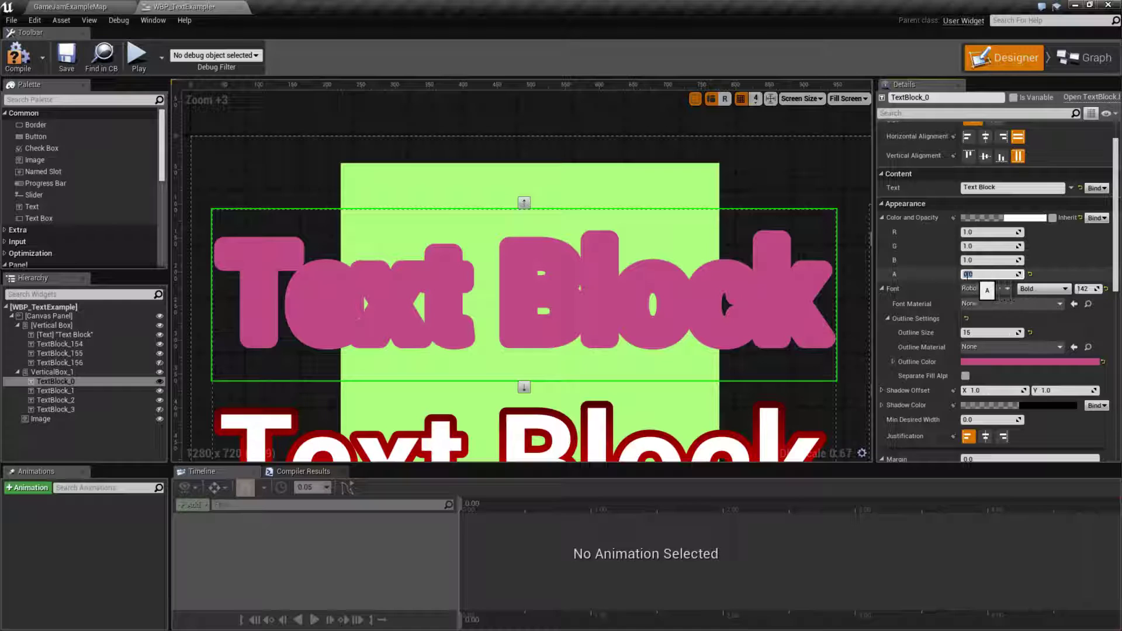
- Set TextBlock_0's outline size to 10 and the text's fill alpha to 0.5
mouse_move(983, 332)
mouse_down()
mouse_move(960, 333)
mouse_move(984, 333)
mouse_up()
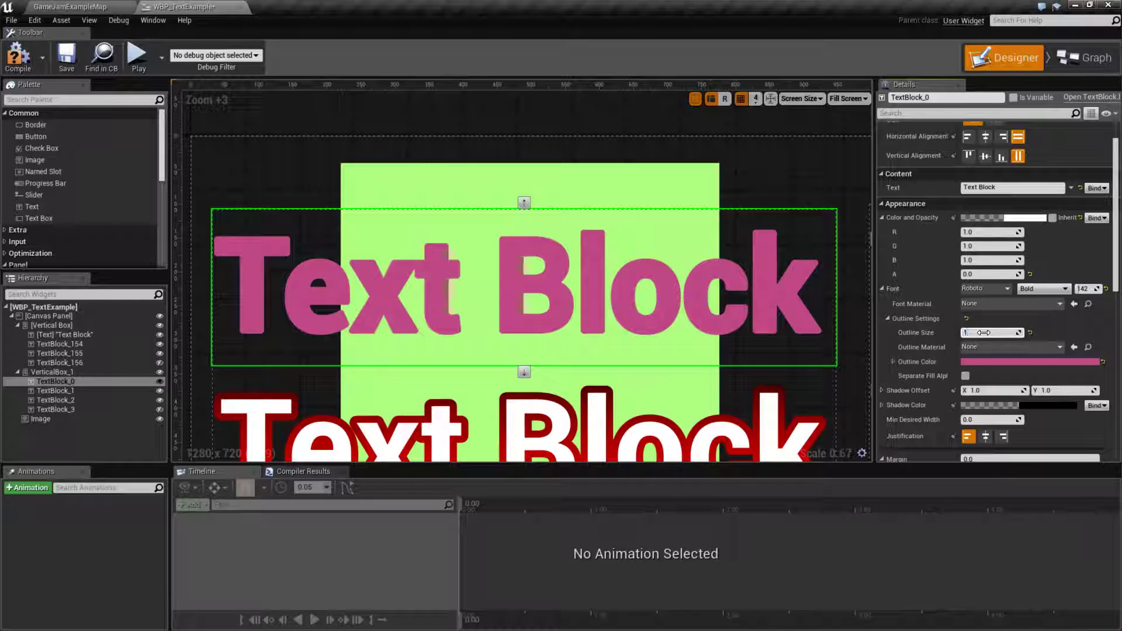
text(0)
key(Return)
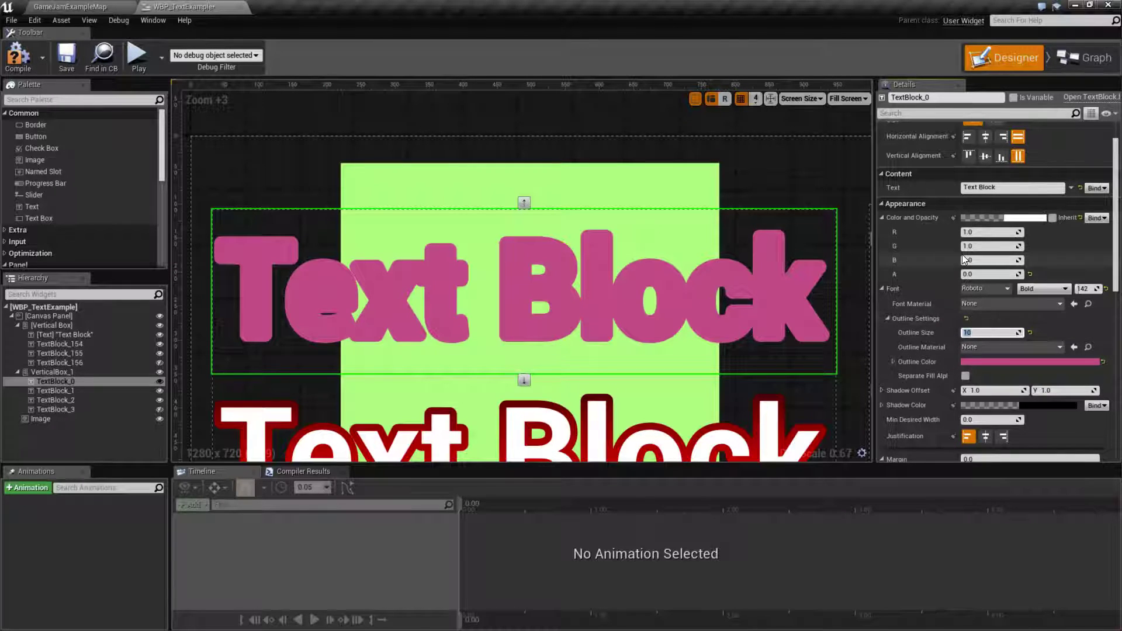
mouse_move(988, 274)
mouse_down()
mouse_move(1040, 274)
mouse_move(971, 274)
mouse_up()
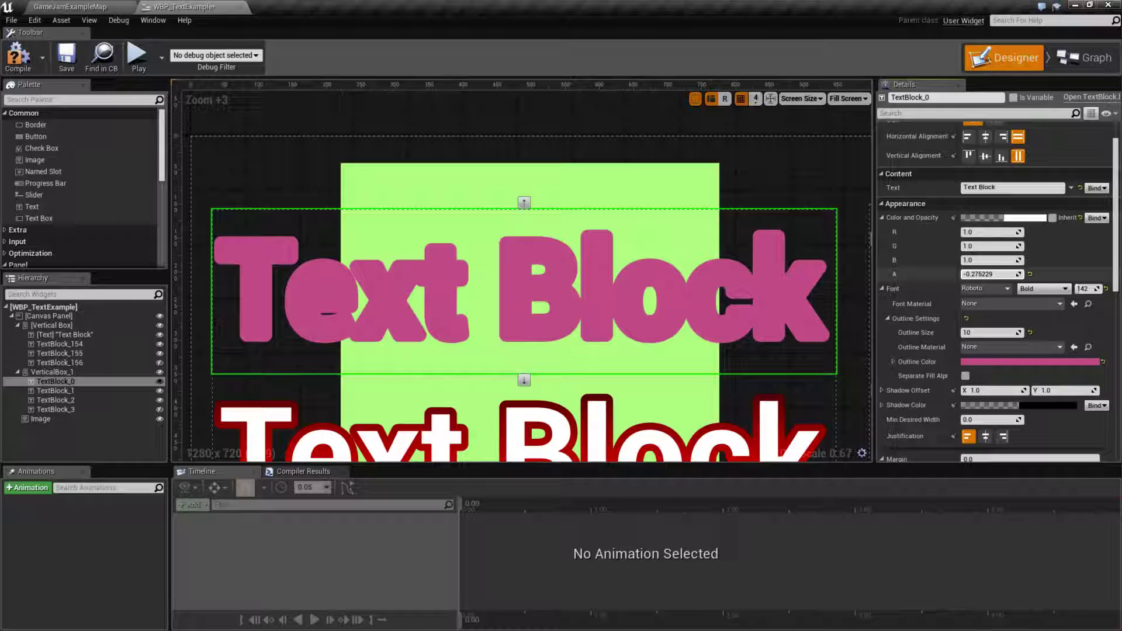
drag(970, 274, 1002, 274)
click(977, 274)
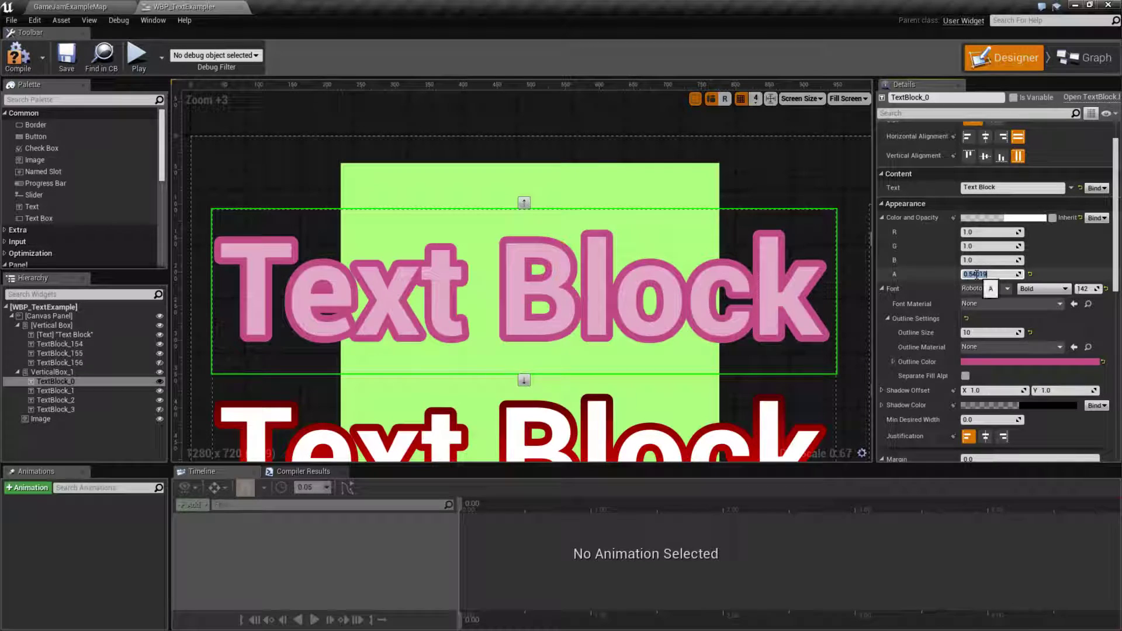
text(0.5)
key(Return)
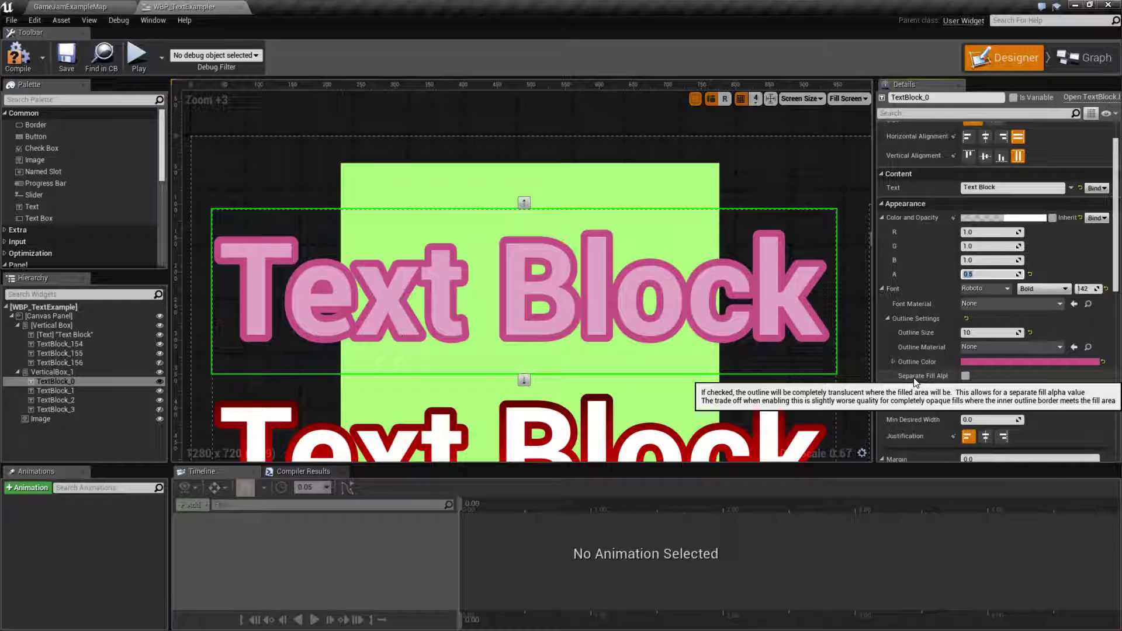
- Enable Separate Fill Alpha for TextBlock_0's outline and set the text's fill alpha to 1
click(966, 376)
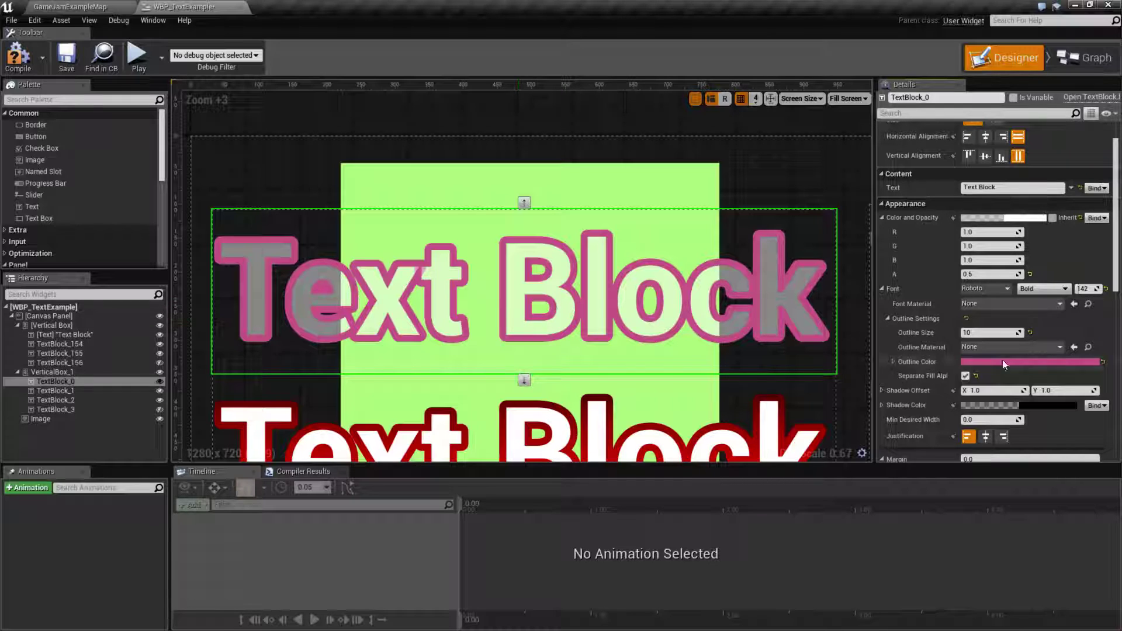
drag(988, 274, 995, 274)
click(987, 274)
text(1)
key(Return)
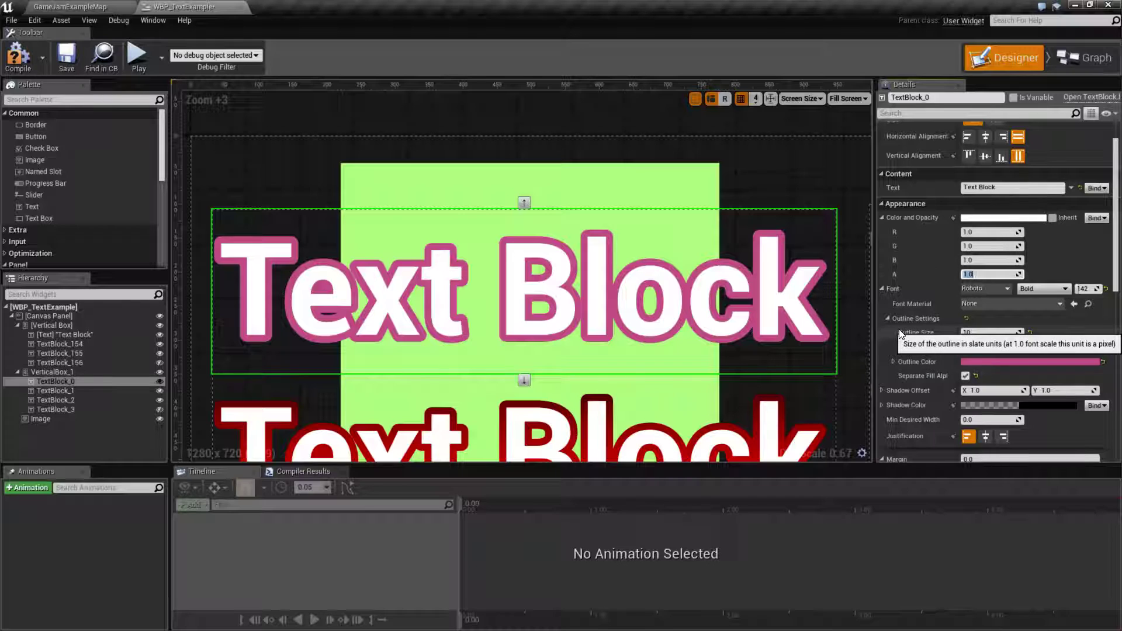
- Set TextBlock_0's fill alpha to 0.3
key(BackSpace)
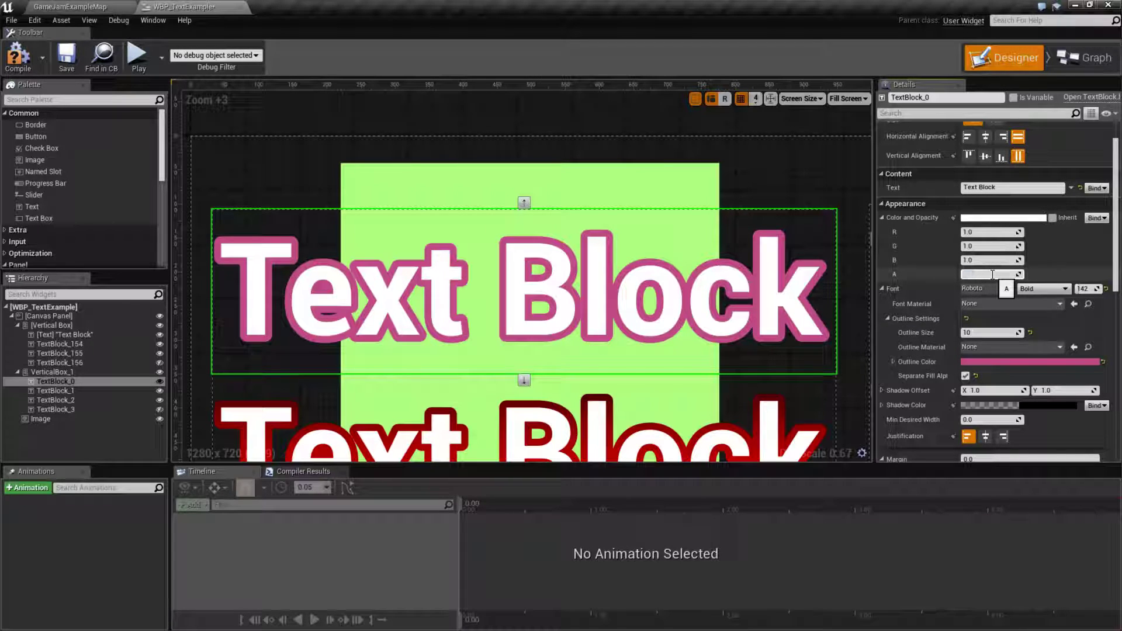
text(.3)
key(Return)
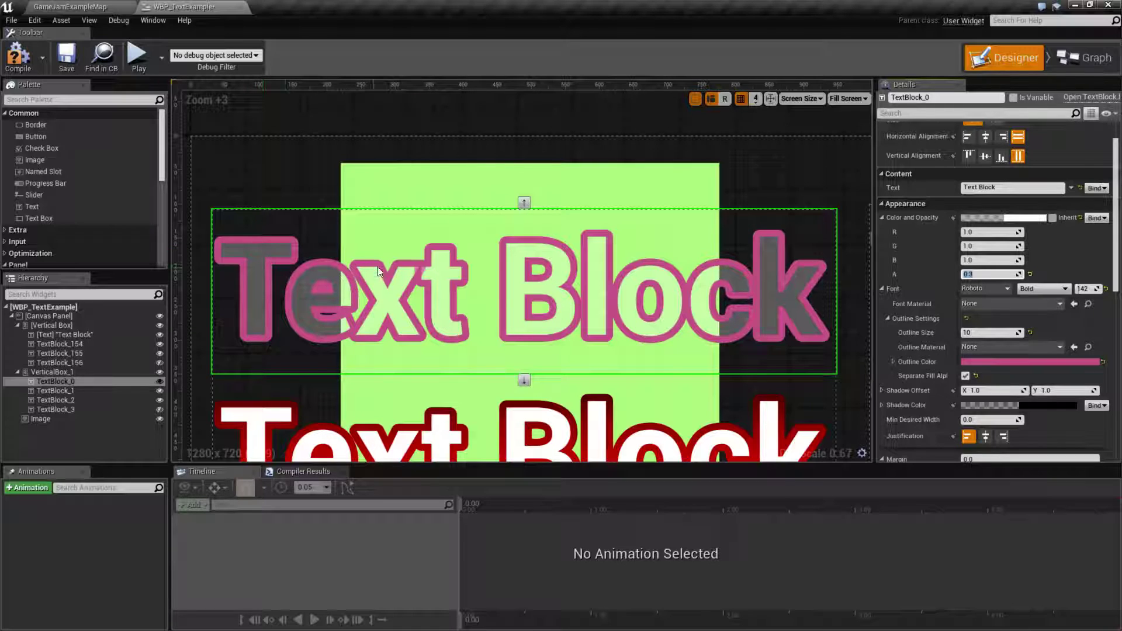
- Switch Separate Fill Alpha off and on repeatedly to compare TextBlock_0's fill, leaving it enabled
click(965, 376)
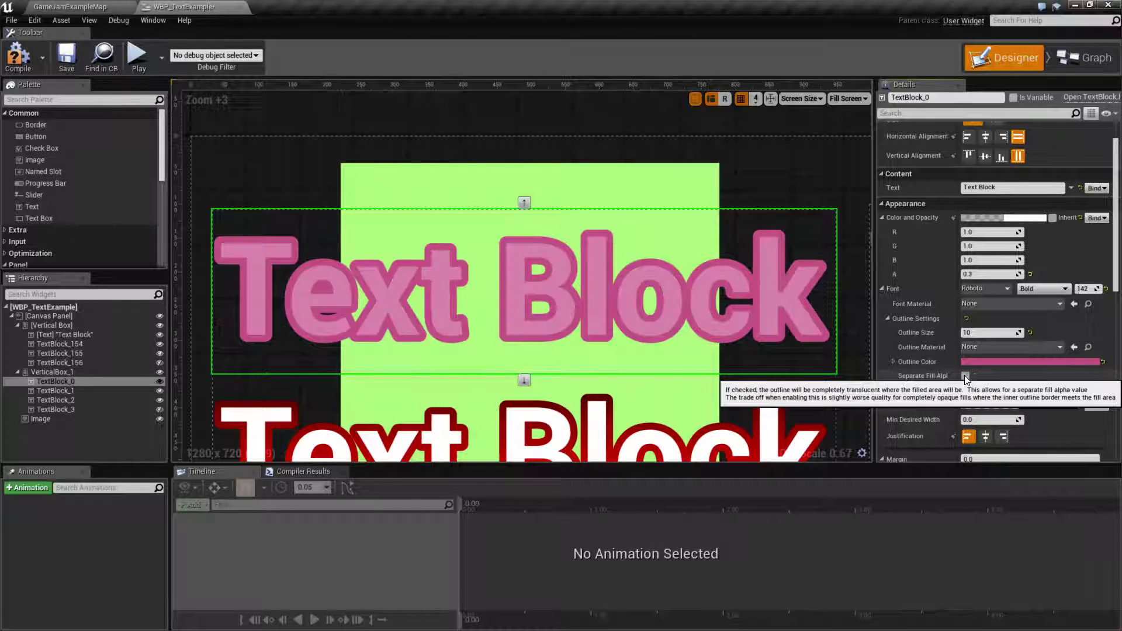
click(965, 376)
click(965, 376)
click(965, 376)
click(965, 376)
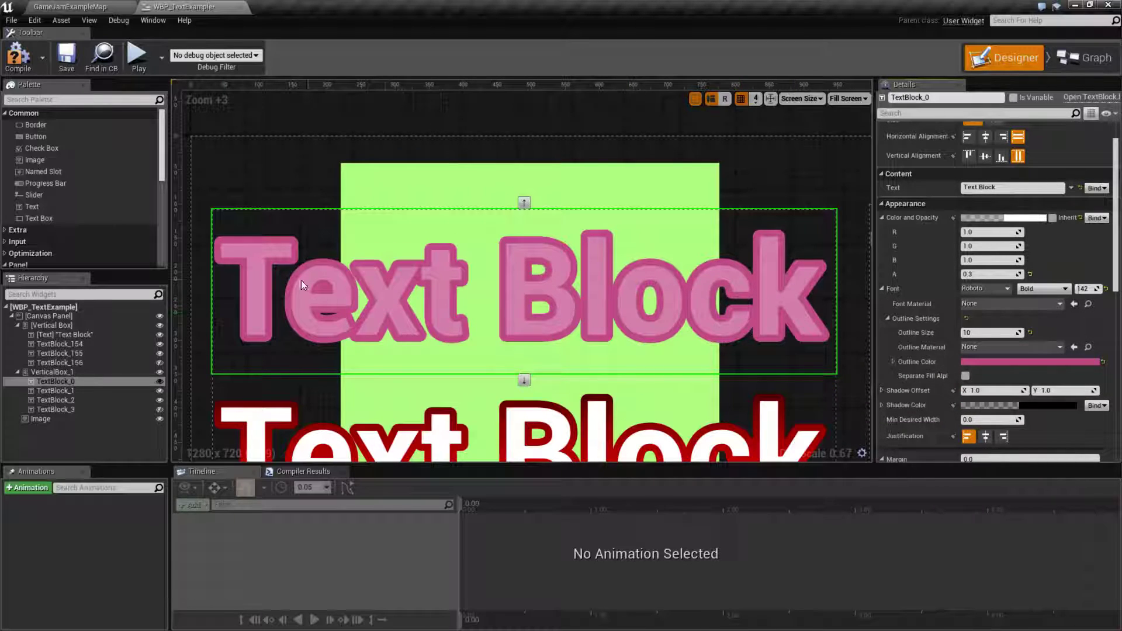
click(965, 376)
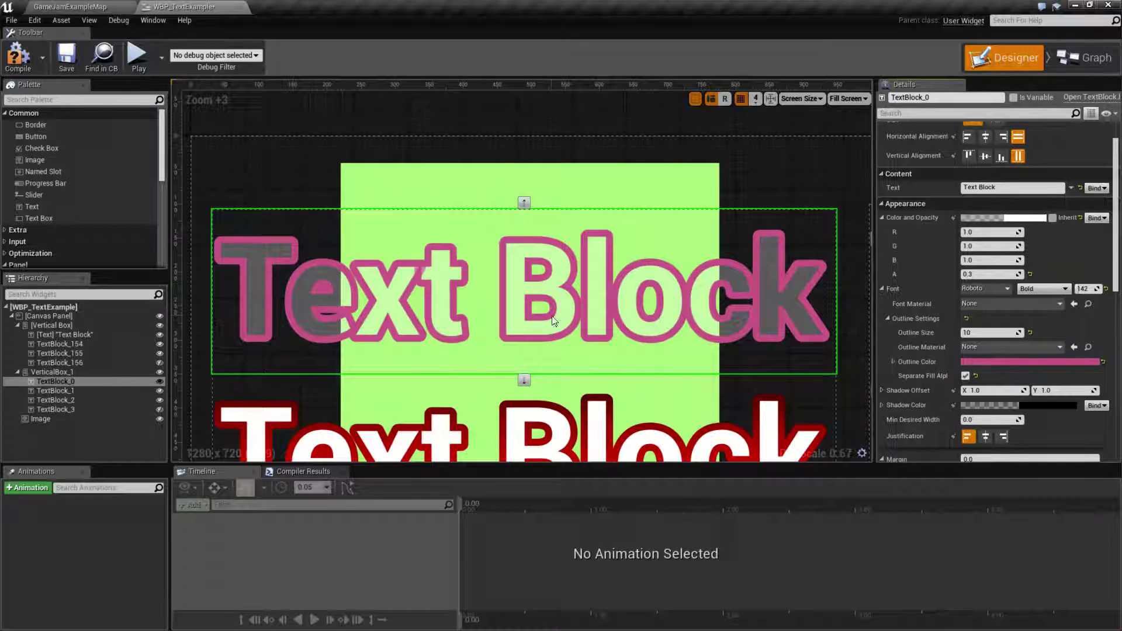
- Reduce TextBlock_0's outline size to 9 and compare the text with Separate Fill Alpha off and on
mouse_move(988, 332)
mouse_down()
mouse_move(1015, 332)
mouse_move(978, 325)
mouse_up()
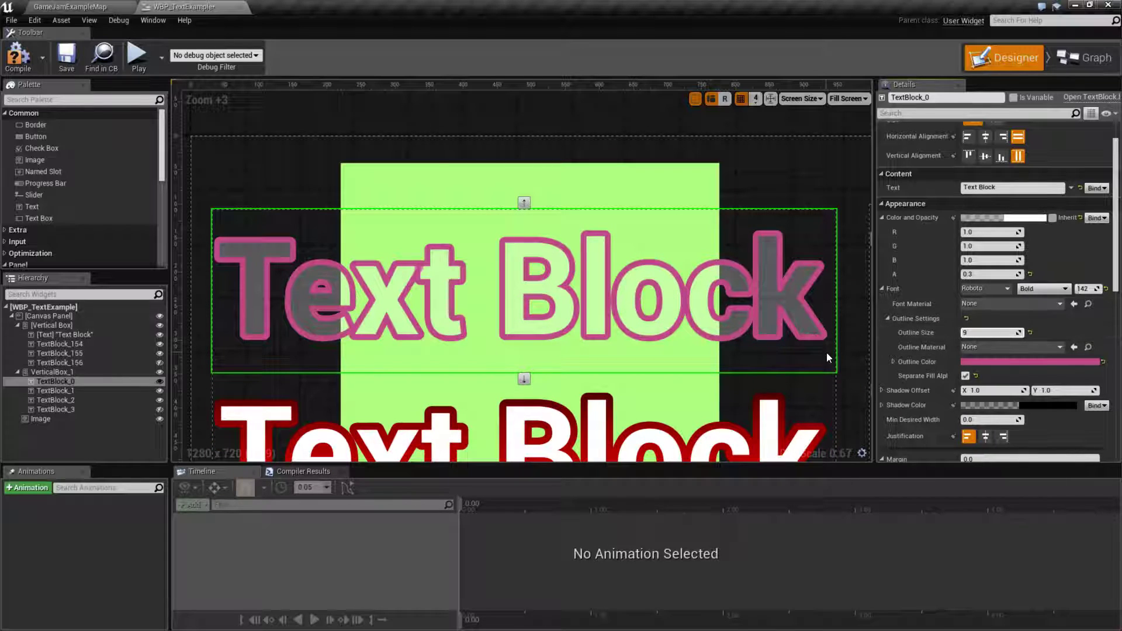
click(965, 376)
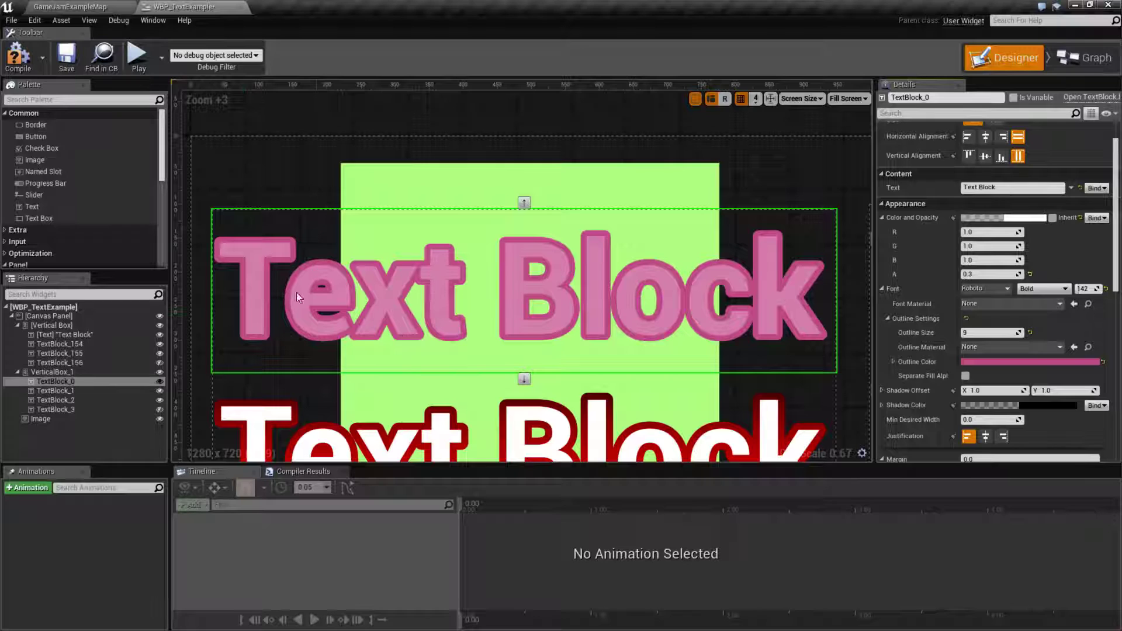
click(965, 376)
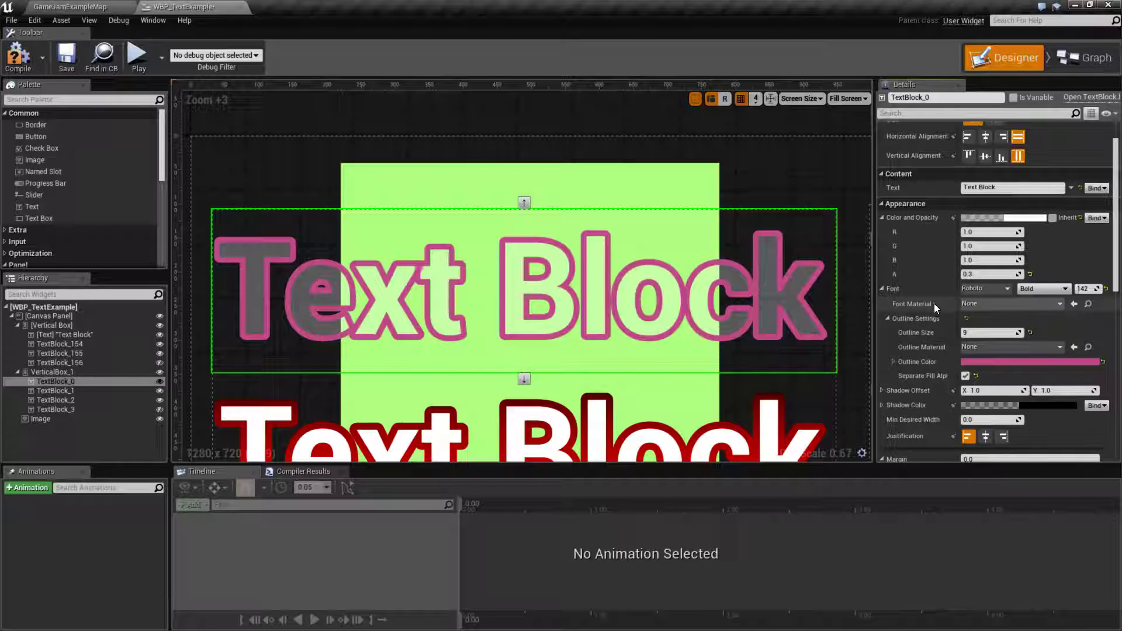
- Reset TextBlock_0's outline settings to their defaults, with an outline size of 10 and a fill alpha of 1
click(967, 320)
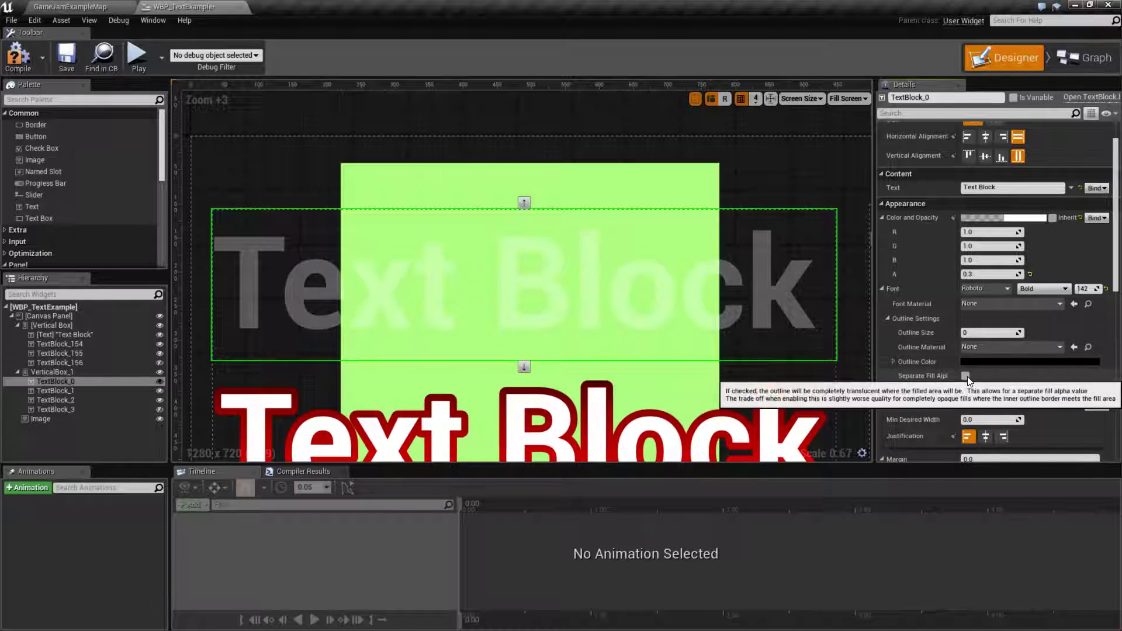
text(10)
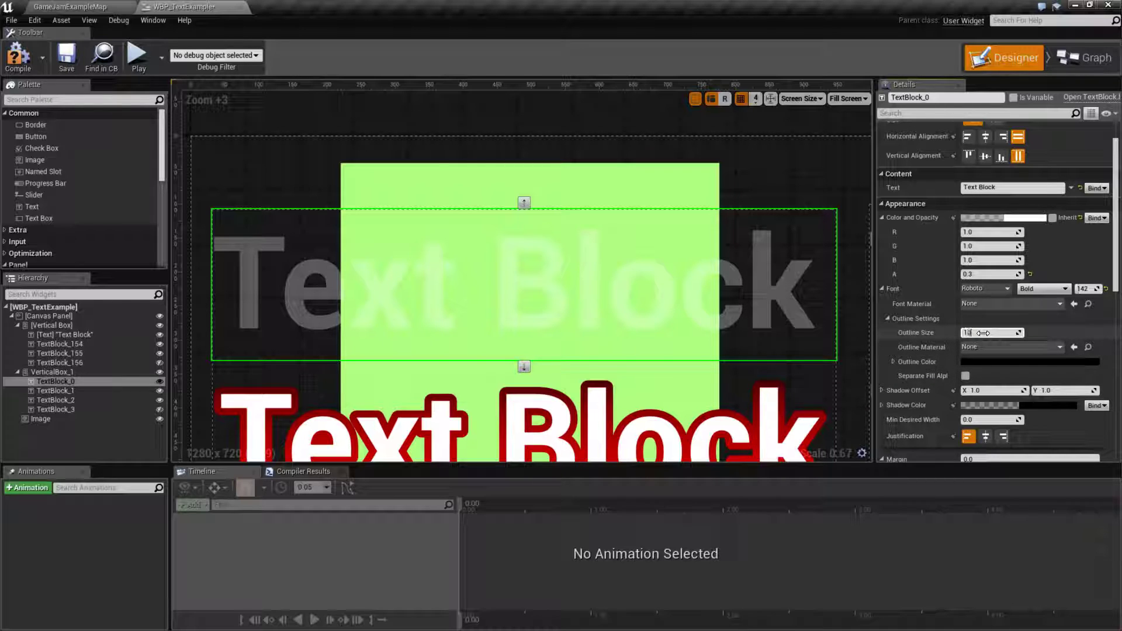
key(Return)
click(983, 274)
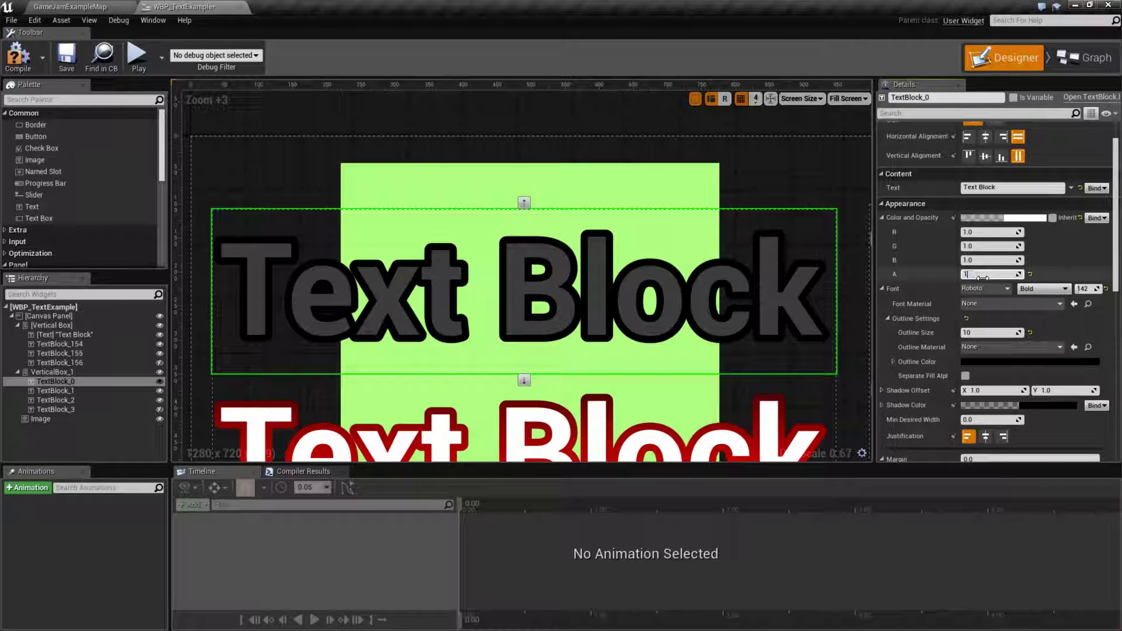
text(1)
key(Return)
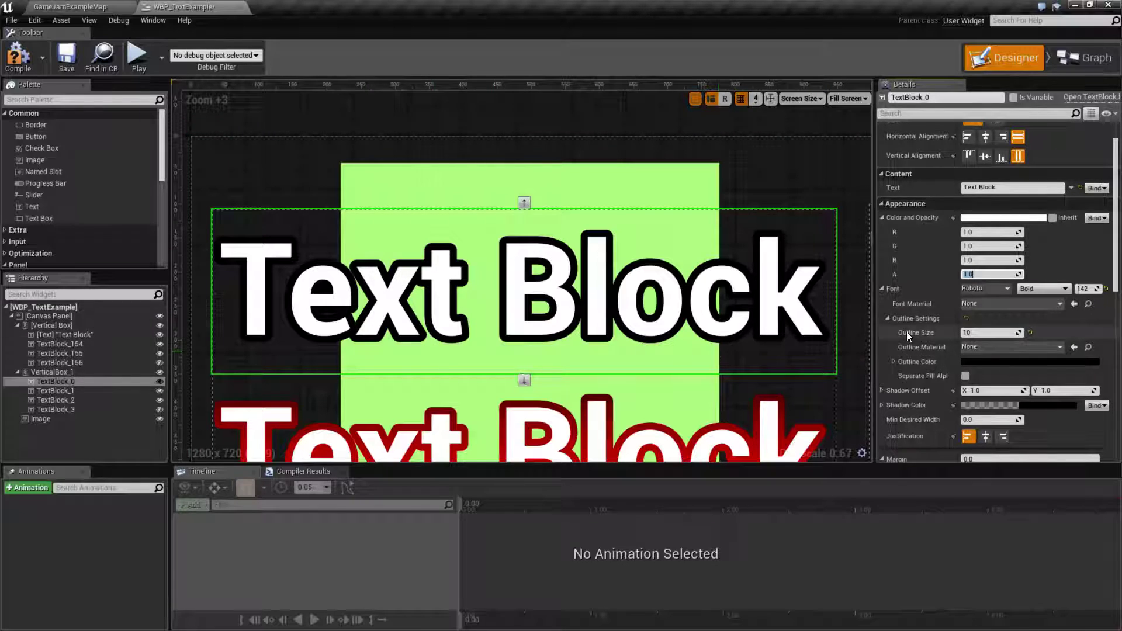
- Select TextBlock_1 and assign Mat_UMGFontGradient as its font material
scroll(835, 399, down, 3)
scroll(836, 398, up, 3)
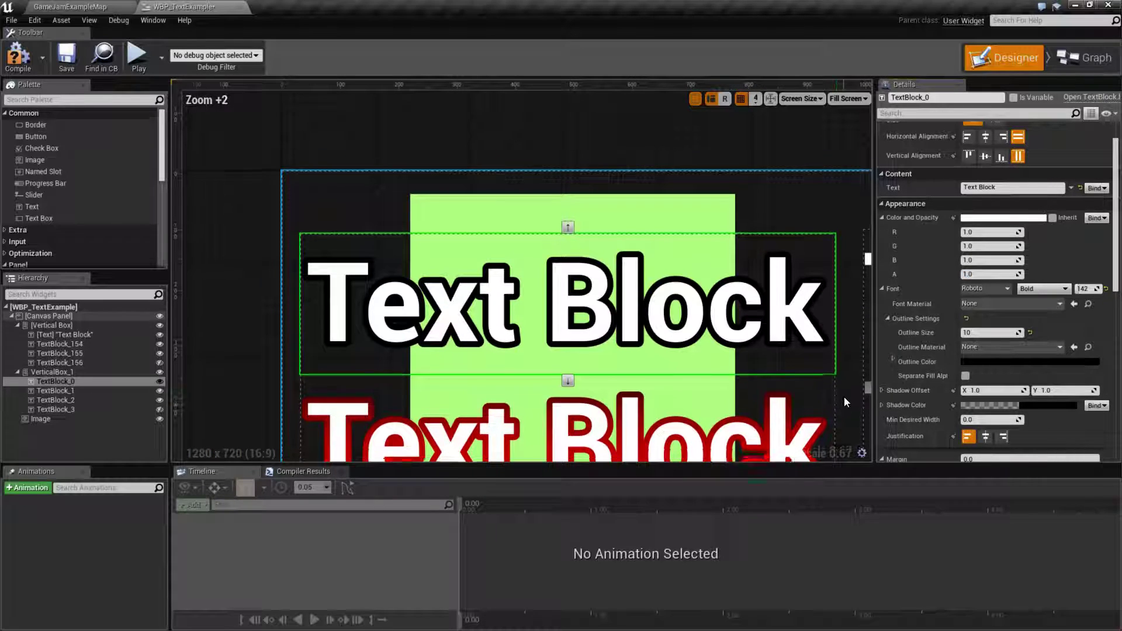
right_drag(624, 291, 616, 262)
click(616, 262)
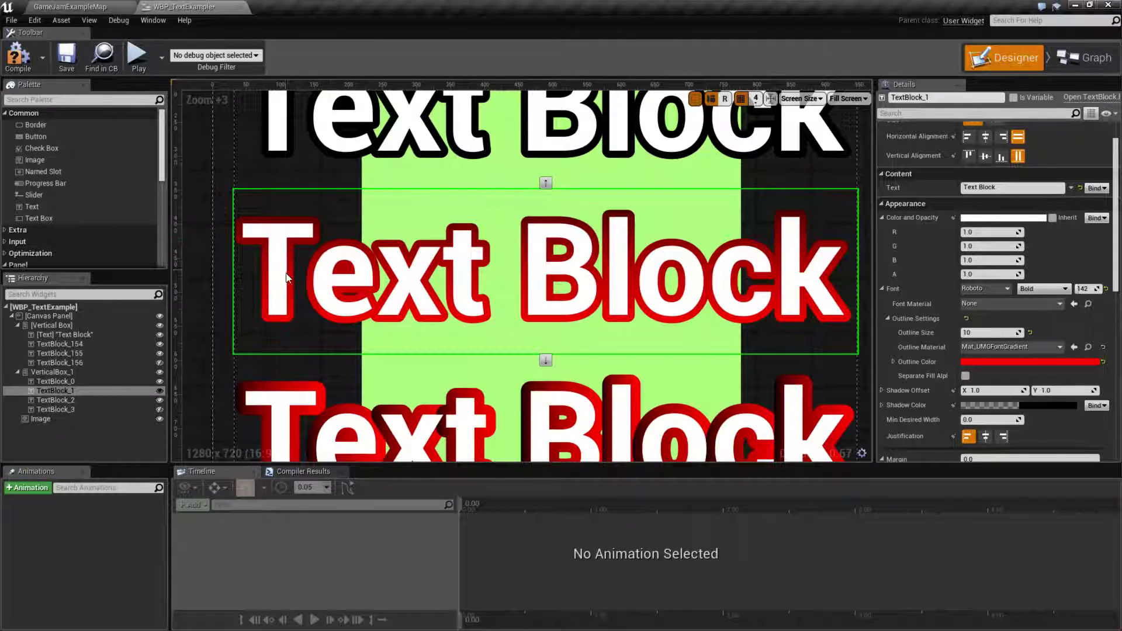
click(1034, 301)
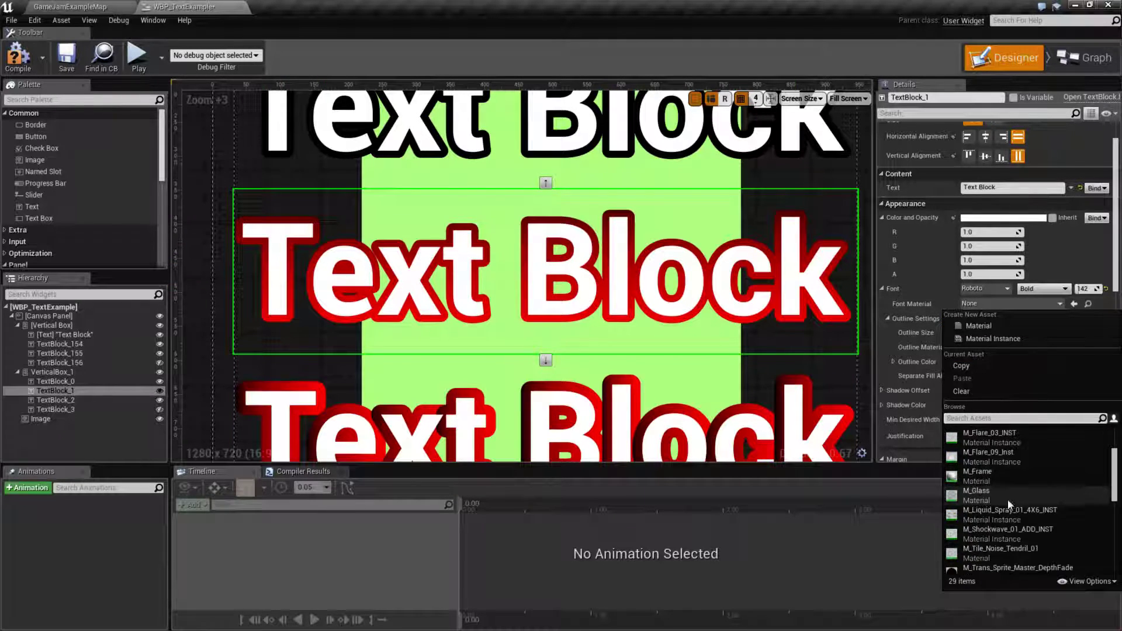
scroll(1020, 535, down, 5)
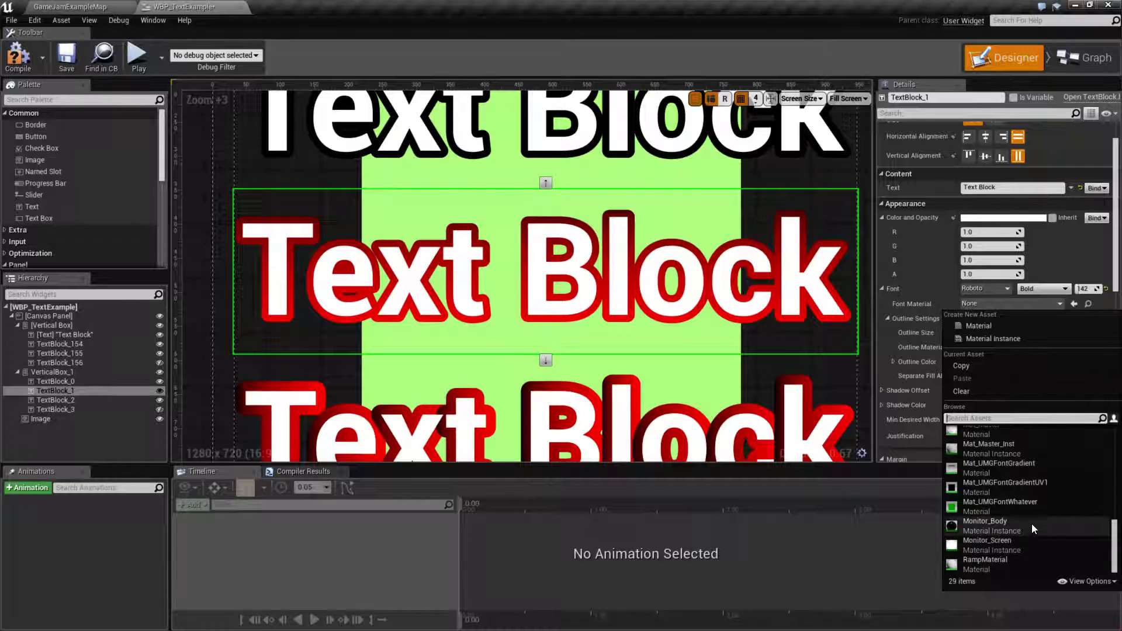
click(1018, 464)
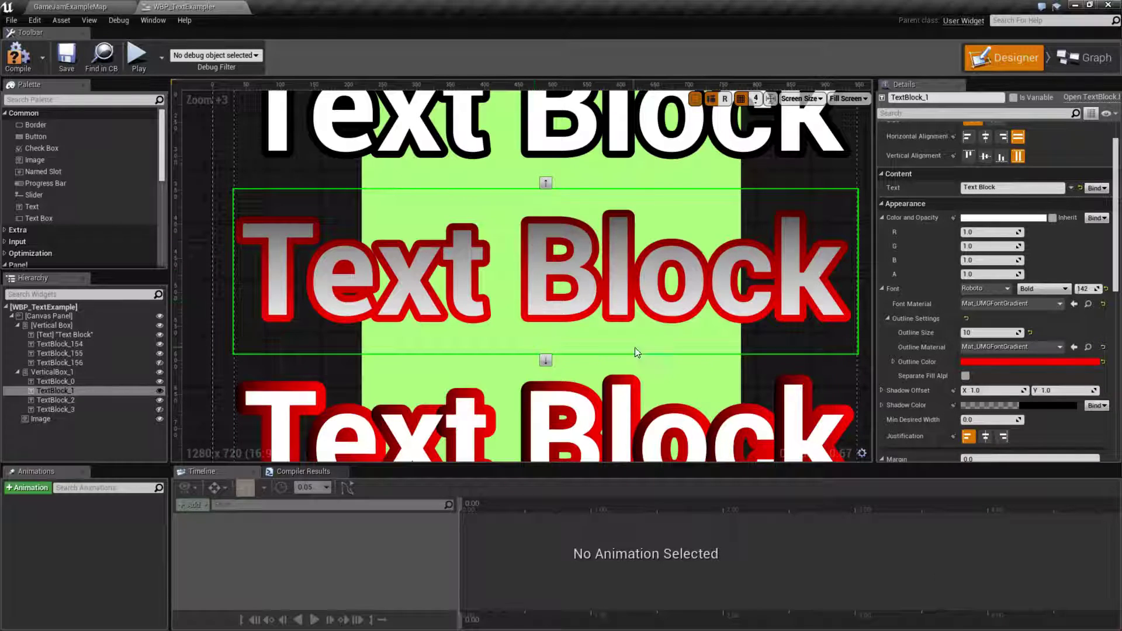
- Clear TextBlock_1's outline material to compare the outline, and reassign Mat_UMGFontGradient to it
click(1103, 347)
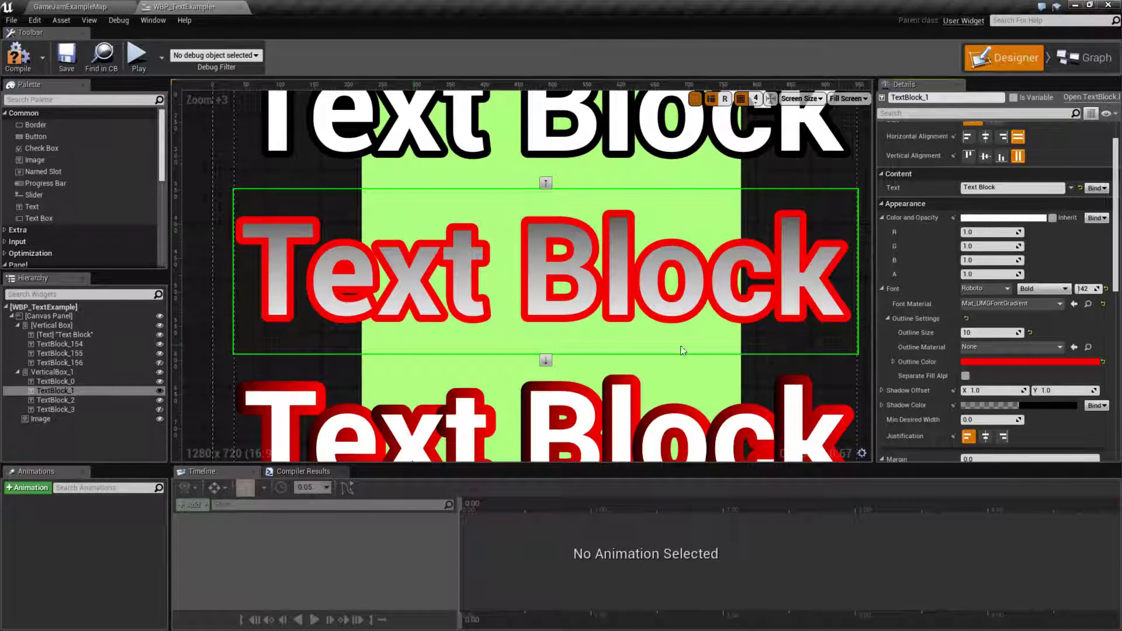
click(1000, 347)
scroll(1040, 293, down, 5)
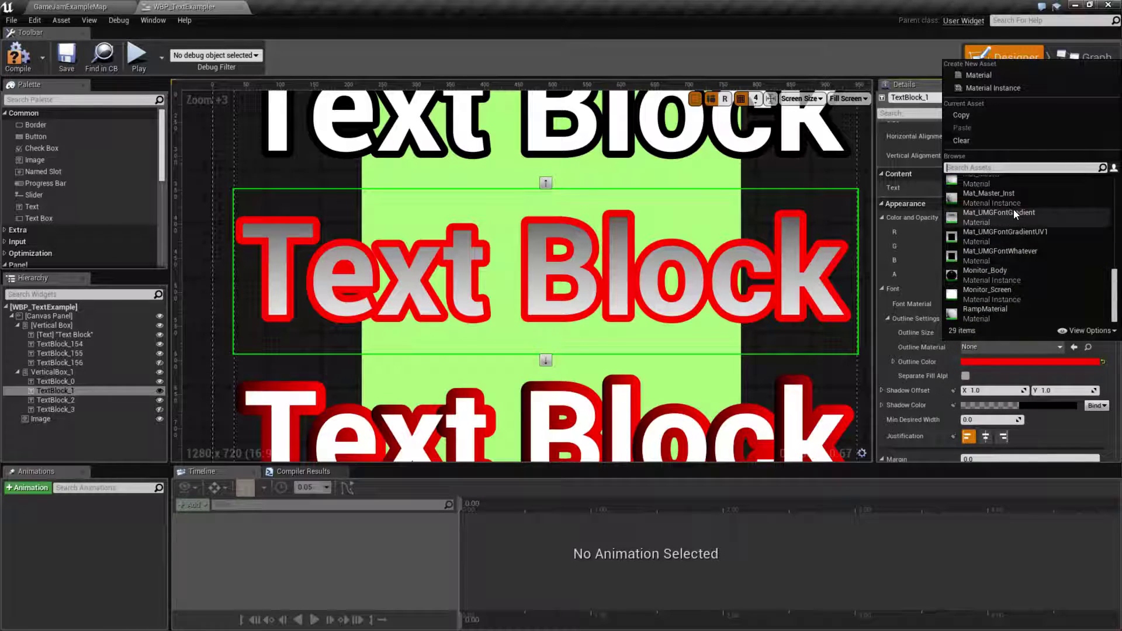
click(1014, 213)
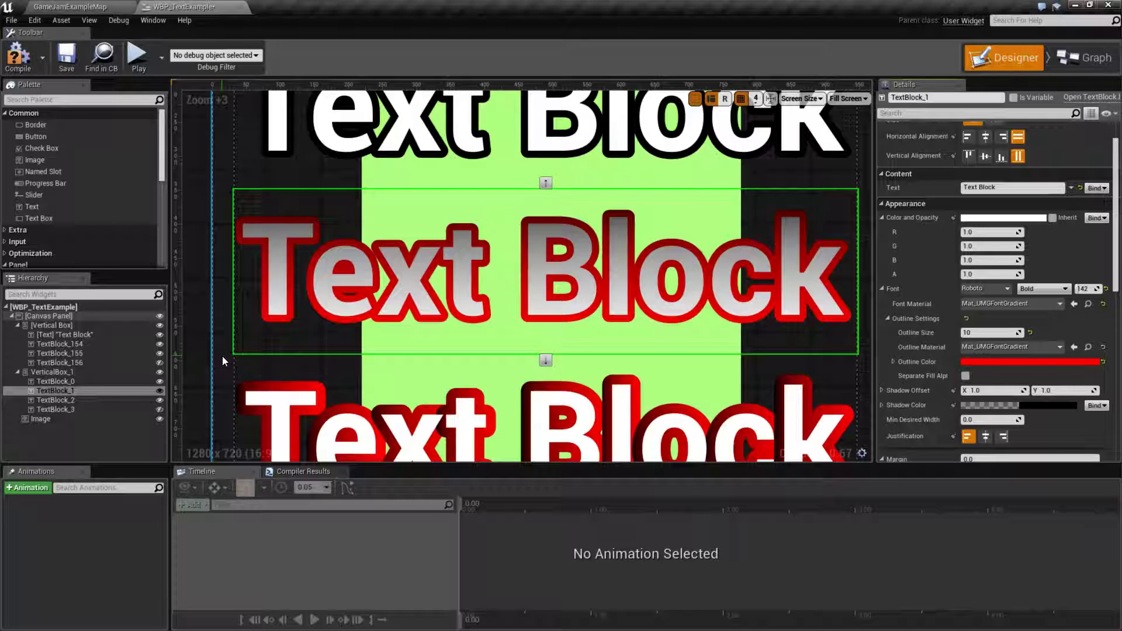
- Open the Mat_UMGFontGradient material to examine its TexCoord and LinearGradient nodes, and return to WBP_TextExample to review the gradient text
right_drag(206, 372, 202, 310)
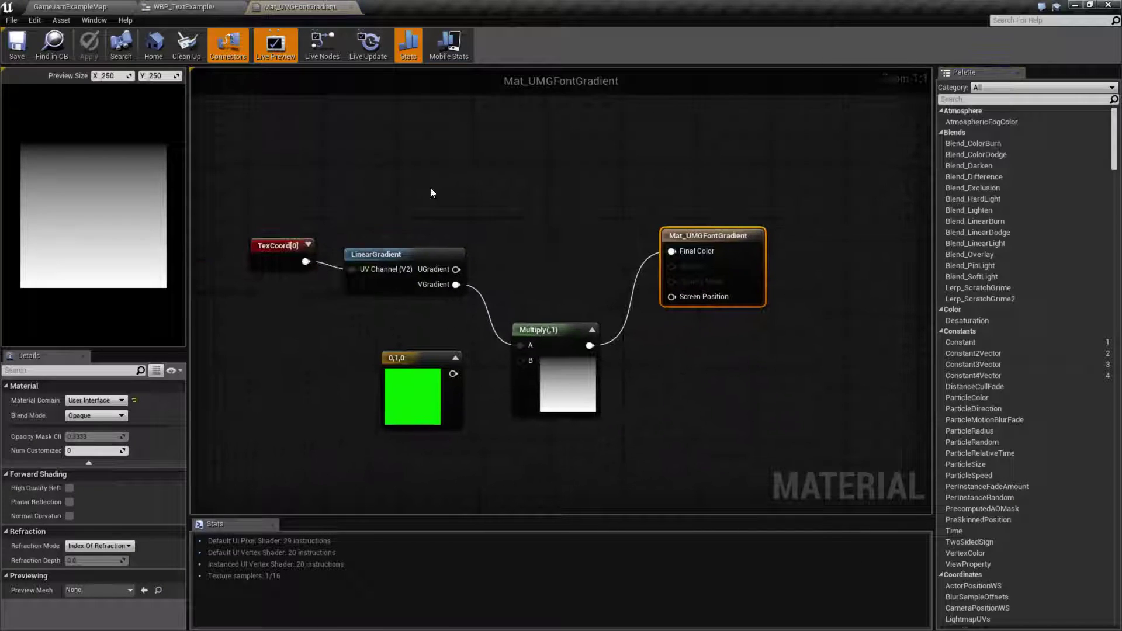
drag(237, 168, 768, 433)
click(768, 433)
drag(277, 282, 277, 283)
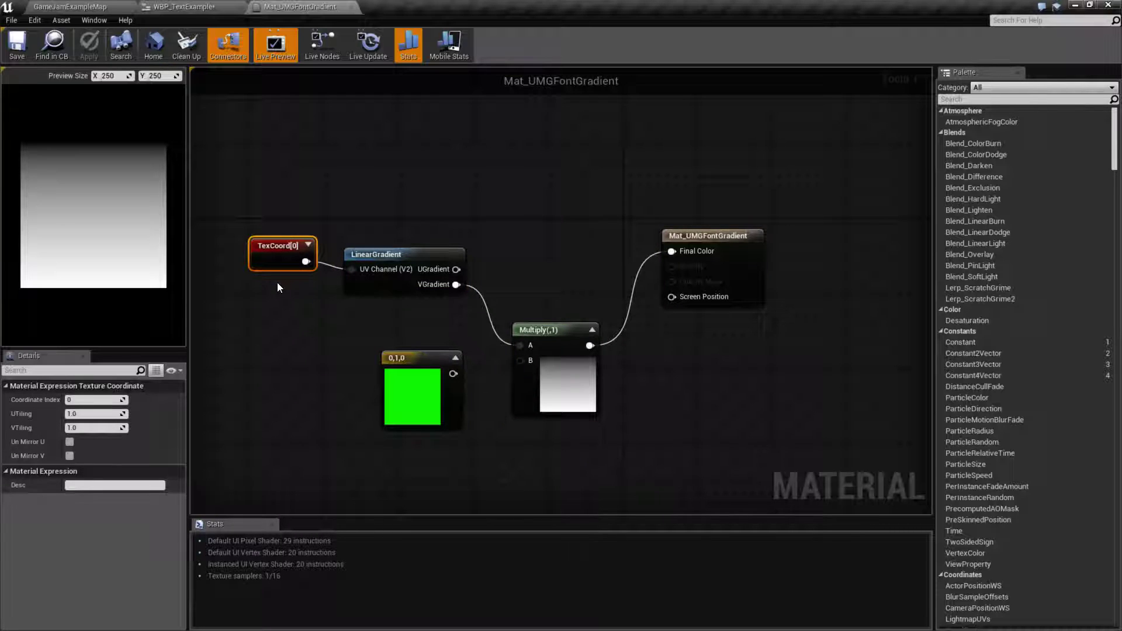
click(178, 6)
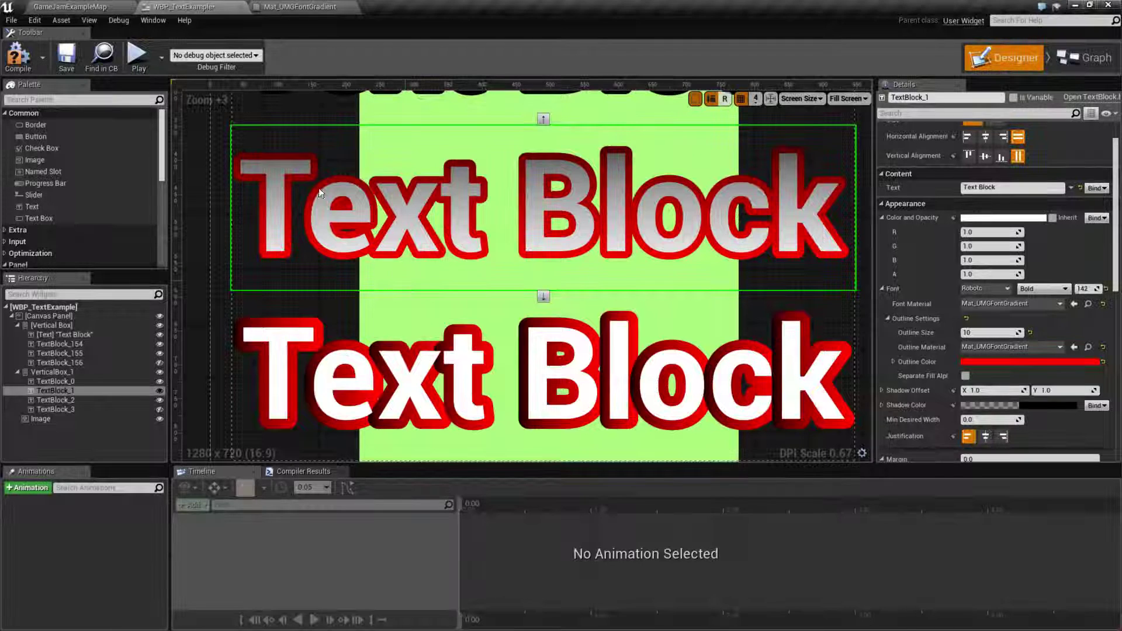
right_drag(213, 272, 200, 321)
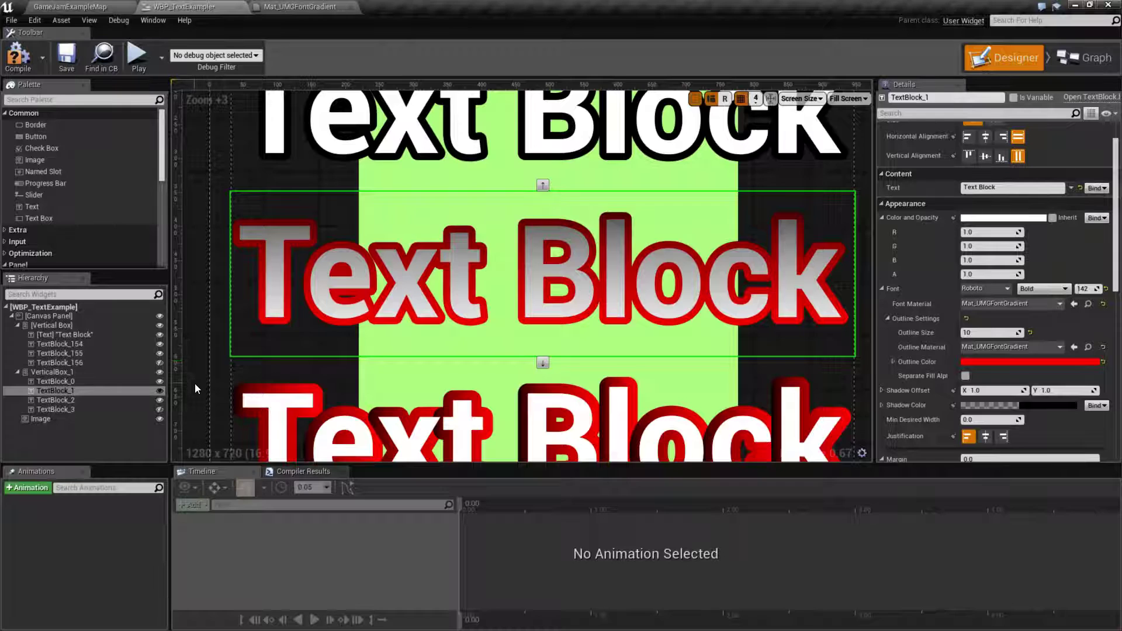
right_drag(194, 388, 174, 226)
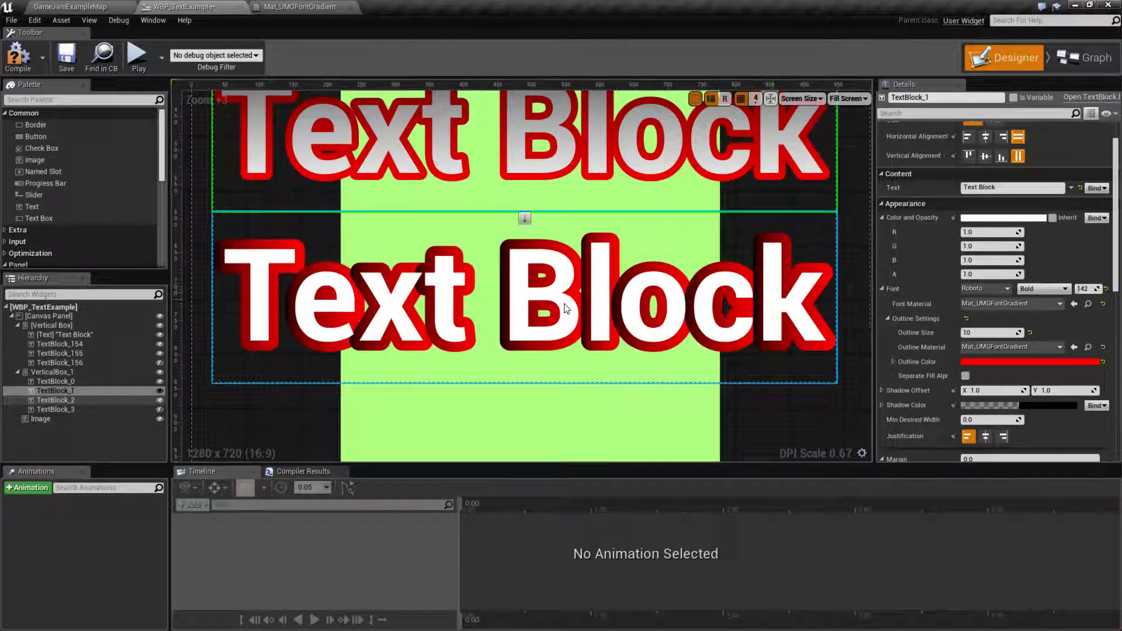
- Select TextBlock_2 and open the Mat_UMGFontGradientUV1 material to examine its TexCoord node's coordinate index
click(726, 311)
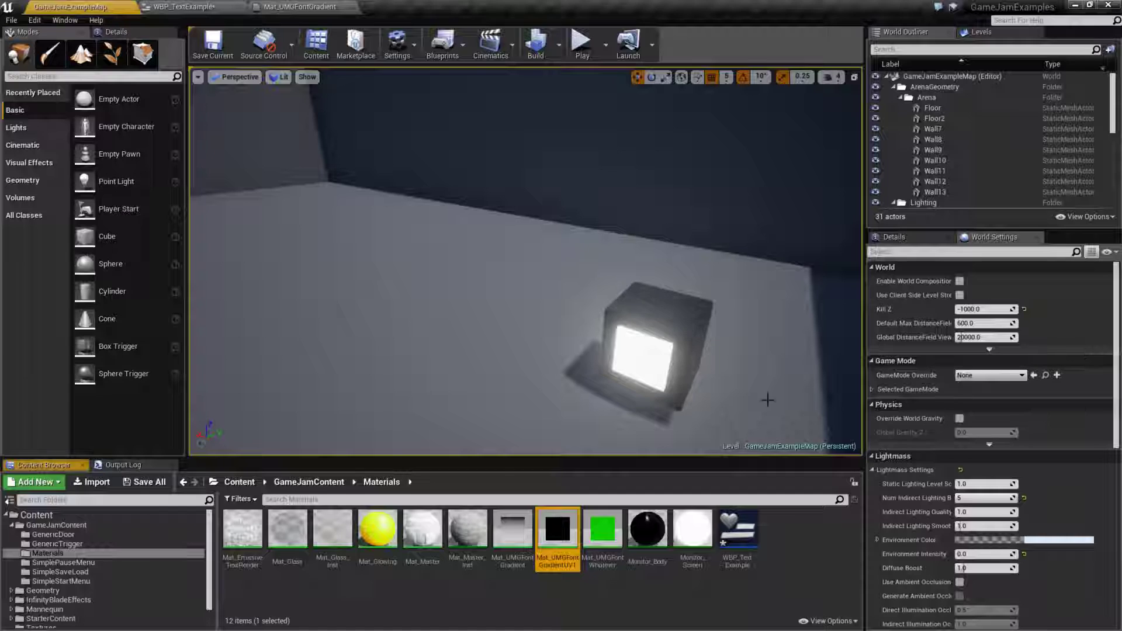
double_click(558, 532)
drag(332, 223, 350, 292)
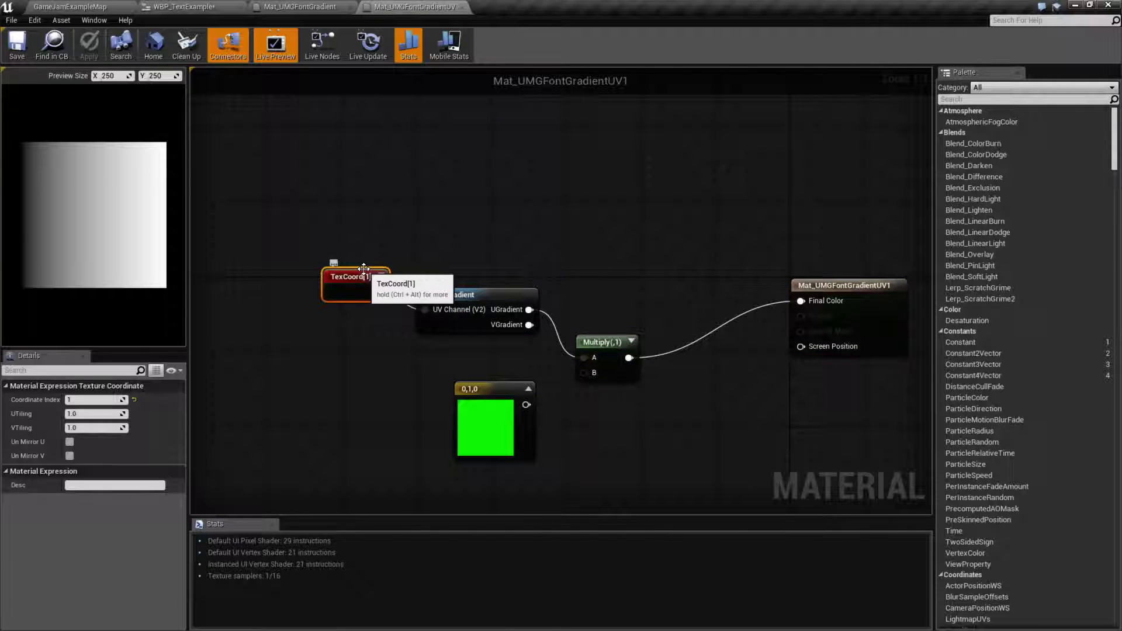
- Return to WBP_TextExample and set TextBlock_2's outline size to 19
click(59, 7)
click(209, 6)
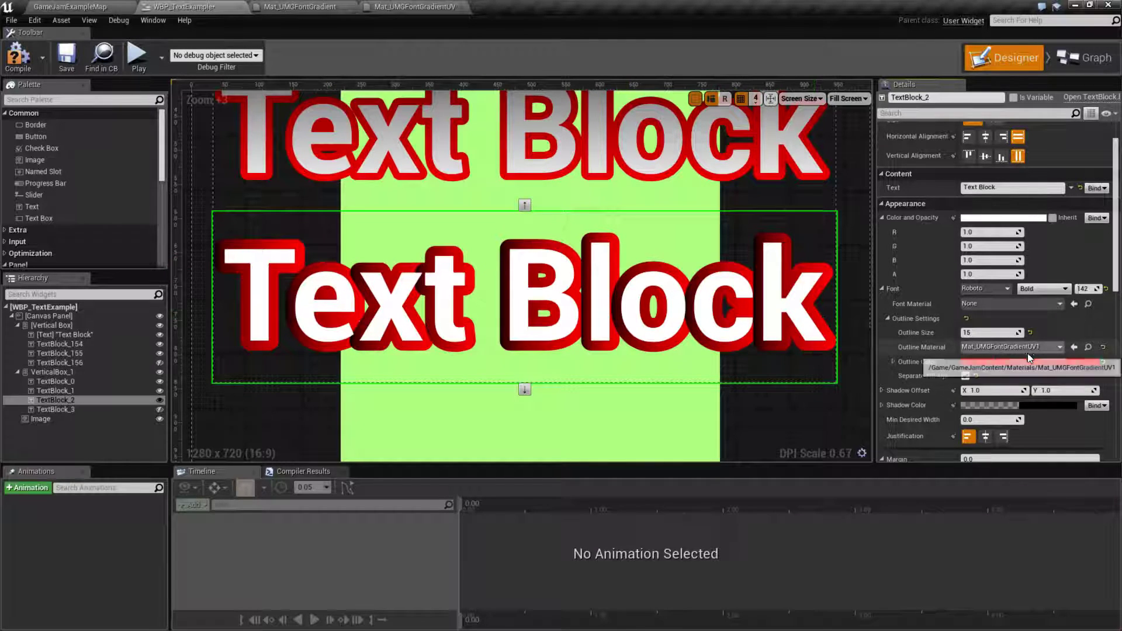
drag(990, 332, 992, 364)
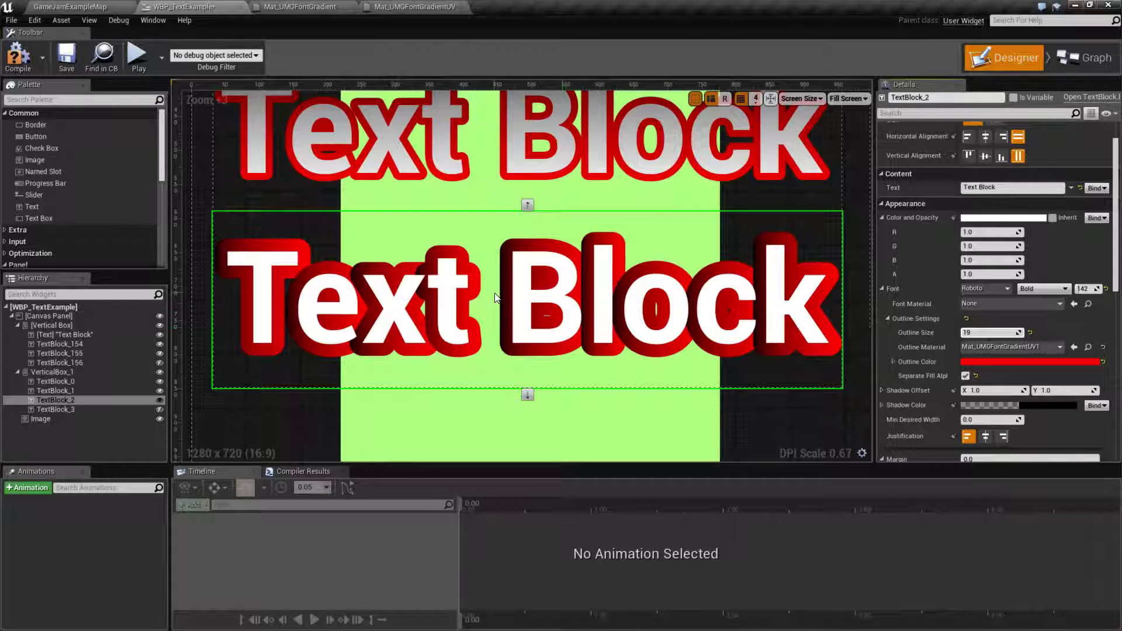
- Connect the green 0,1,0 constant to the Multiply node's B input in Mat_UMGFontGradientUV1, save the material and check TextBlock_2's outline
click(432, 10)
drag(526, 405, 592, 374)
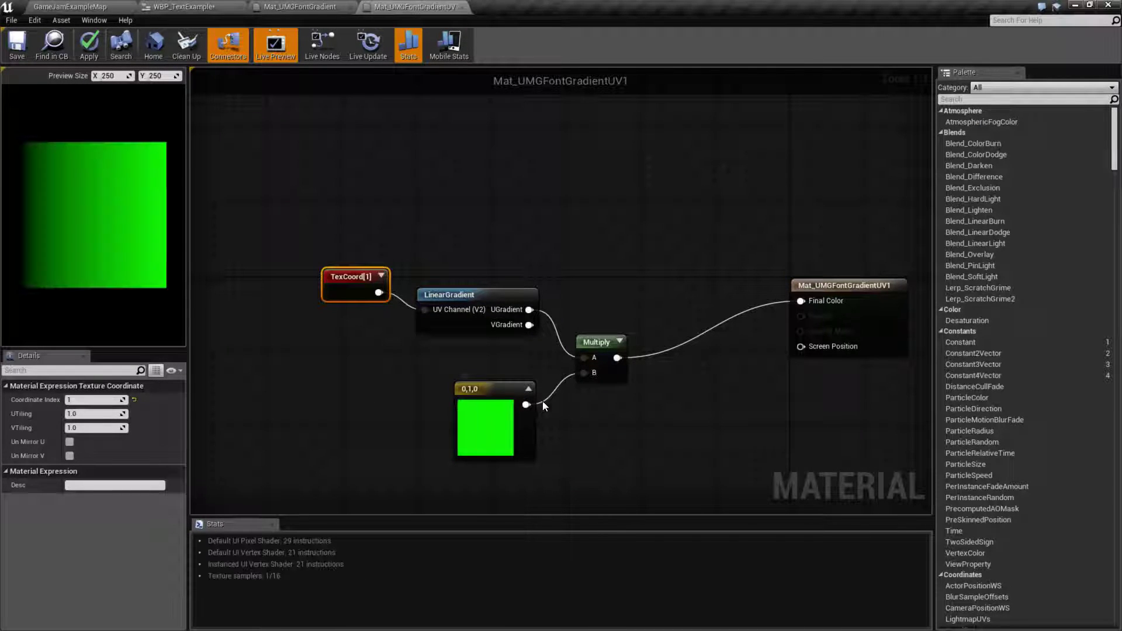
click(27, 44)
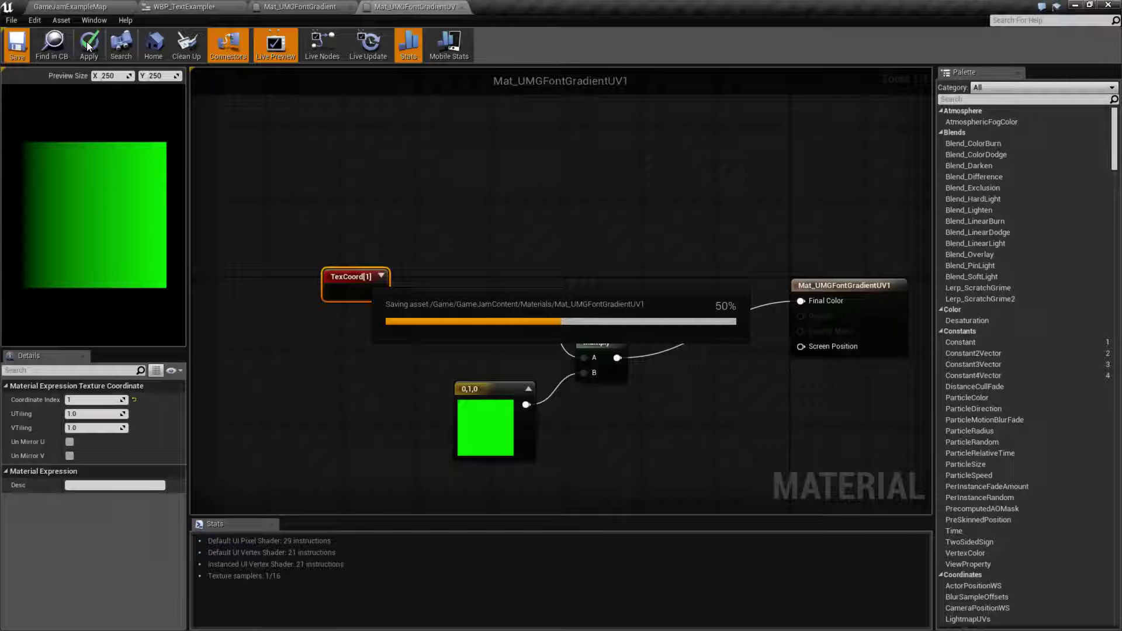
click(48, 6)
click(196, 7)
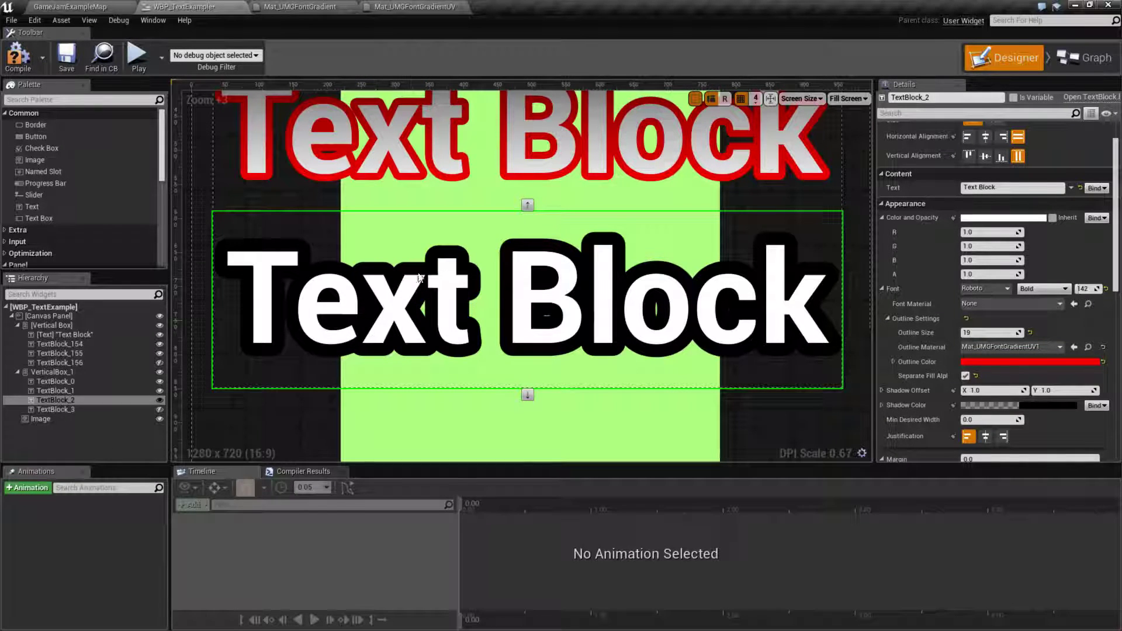
- Expand TextBlock_2's outline color channels and compare them with the green constant in the font gradient material graphs
click(894, 362)
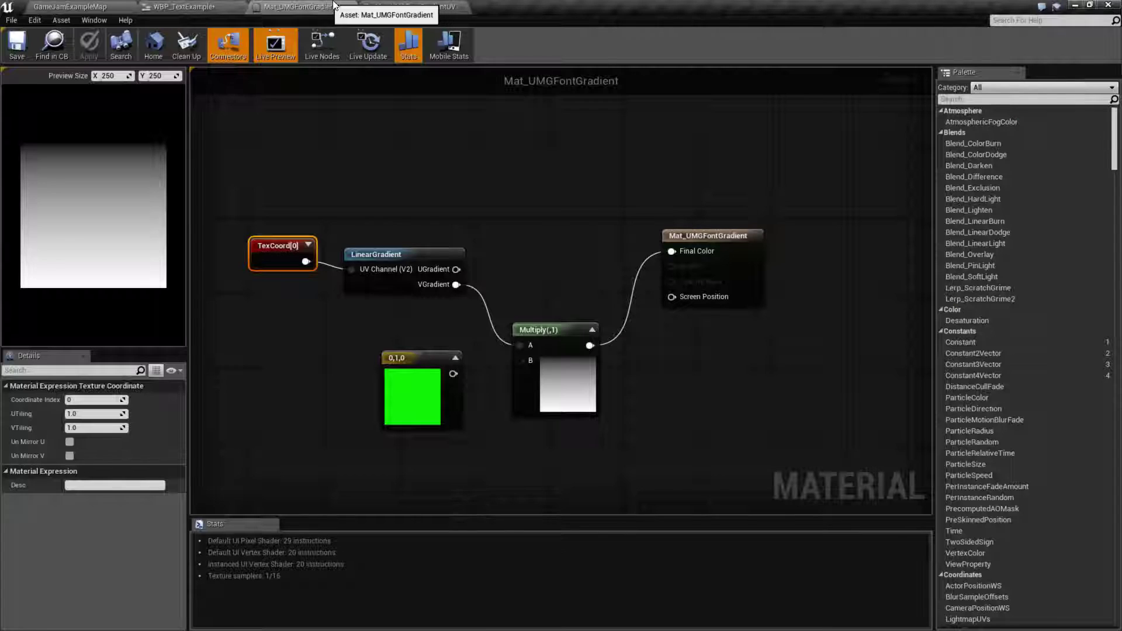
click(327, 6)
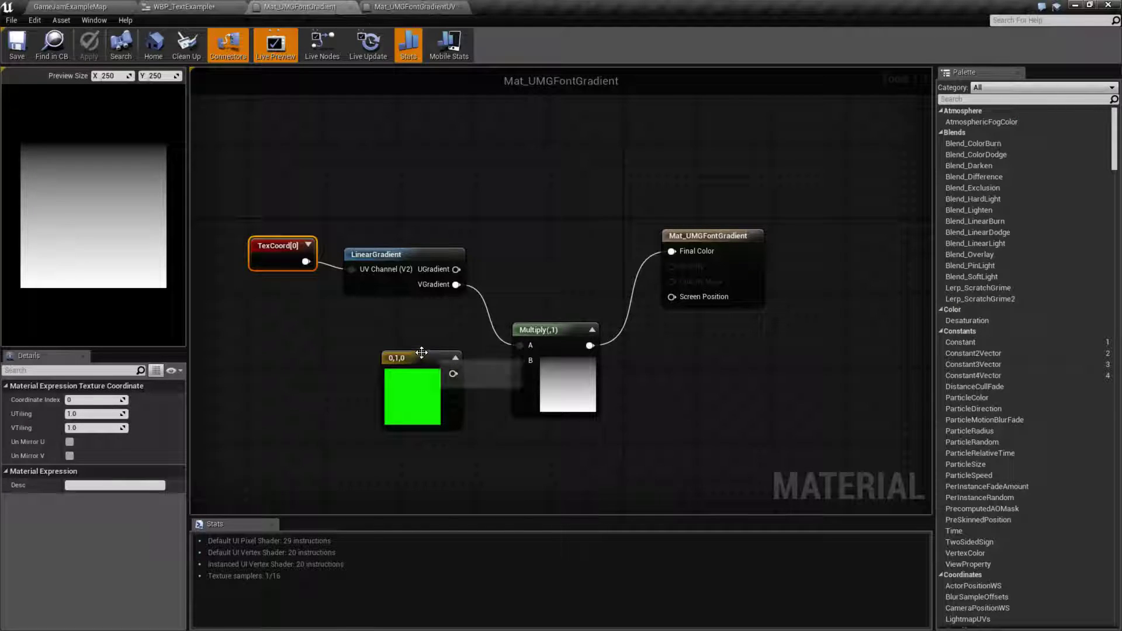
click(411, 7)
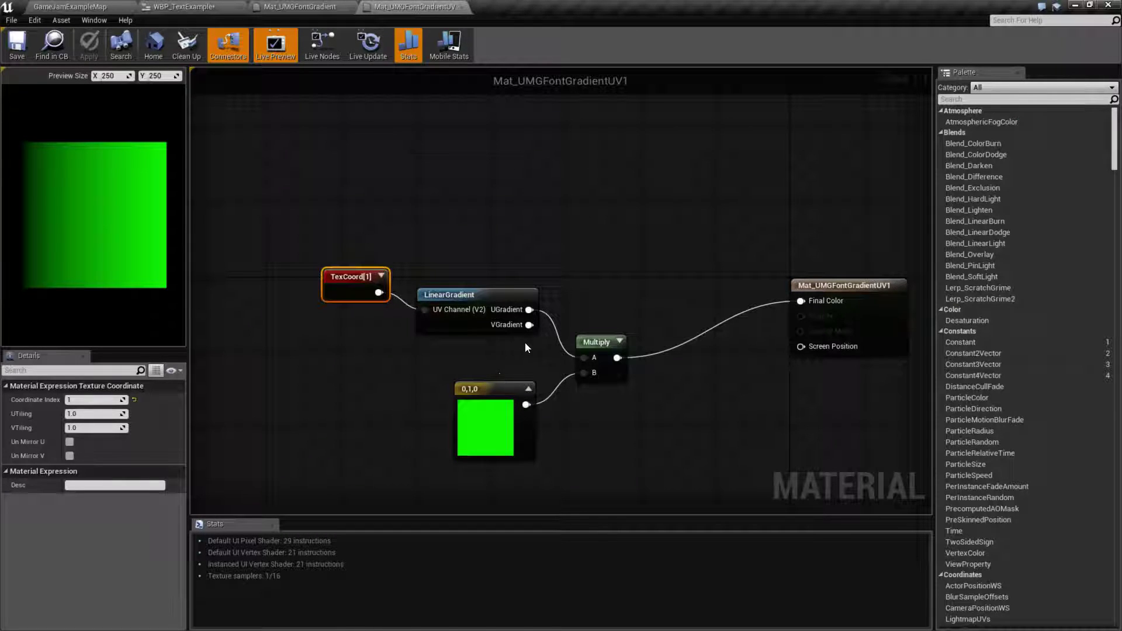
- Disconnect the green constant from the Multiply node's B input in Mat_UMGFontGradientUV1, apply the material and return to WBP_TextExample
alt+click(584, 372)
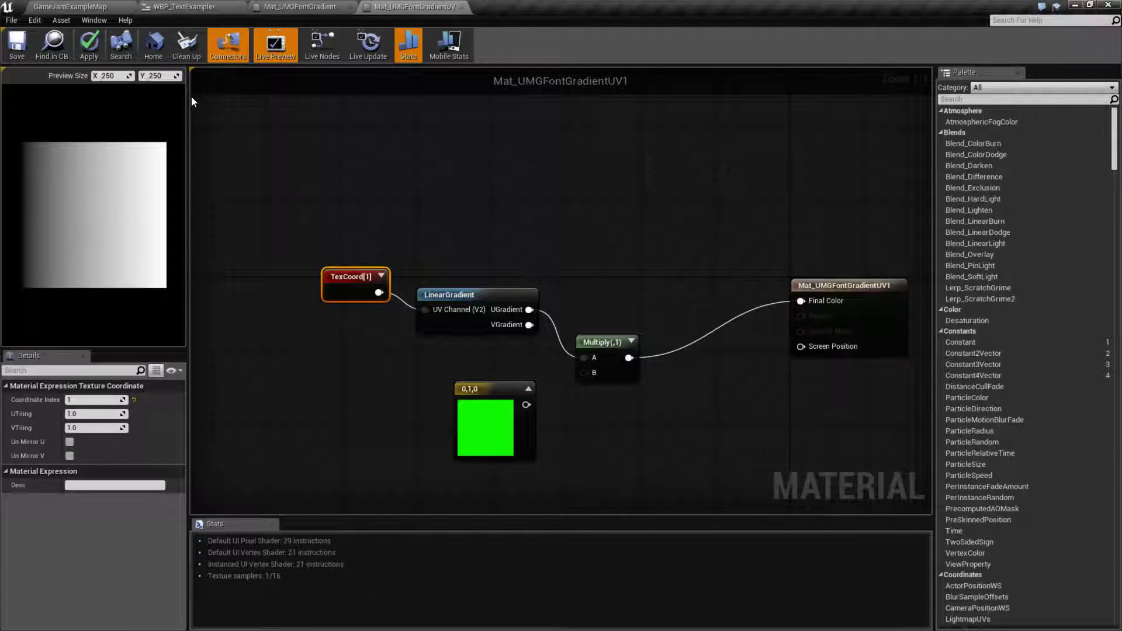
click(88, 44)
drag(857, 475, 310, 198)
click(310, 197)
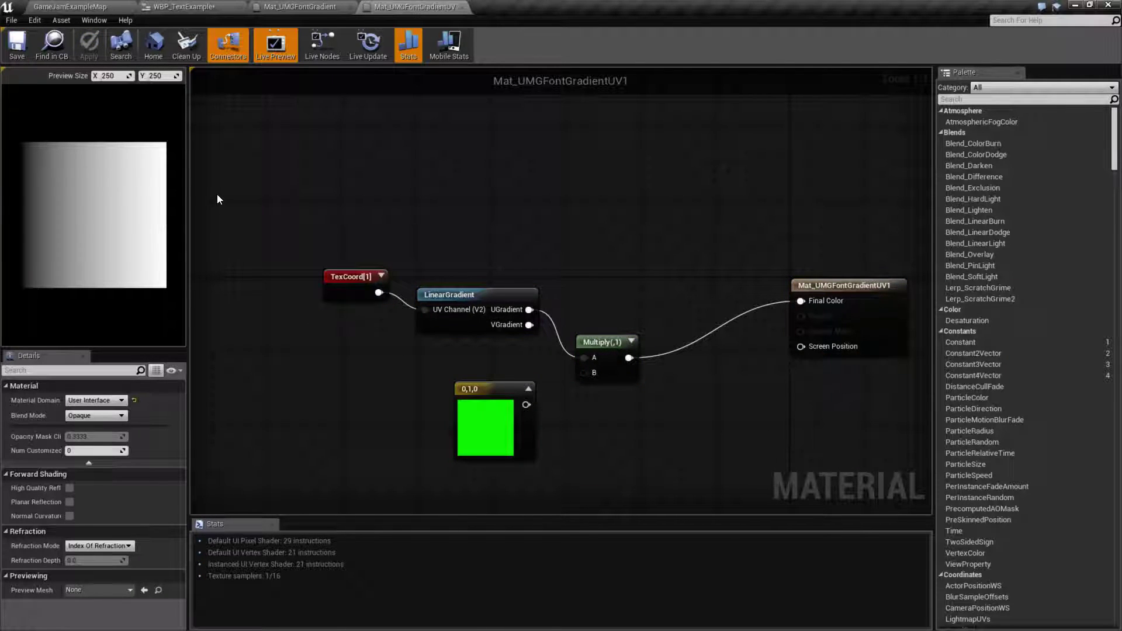
drag(427, 363, 580, 476)
click(549, 363)
drag(339, 210, 617, 342)
click(522, 345)
click(79, 7)
click(210, 7)
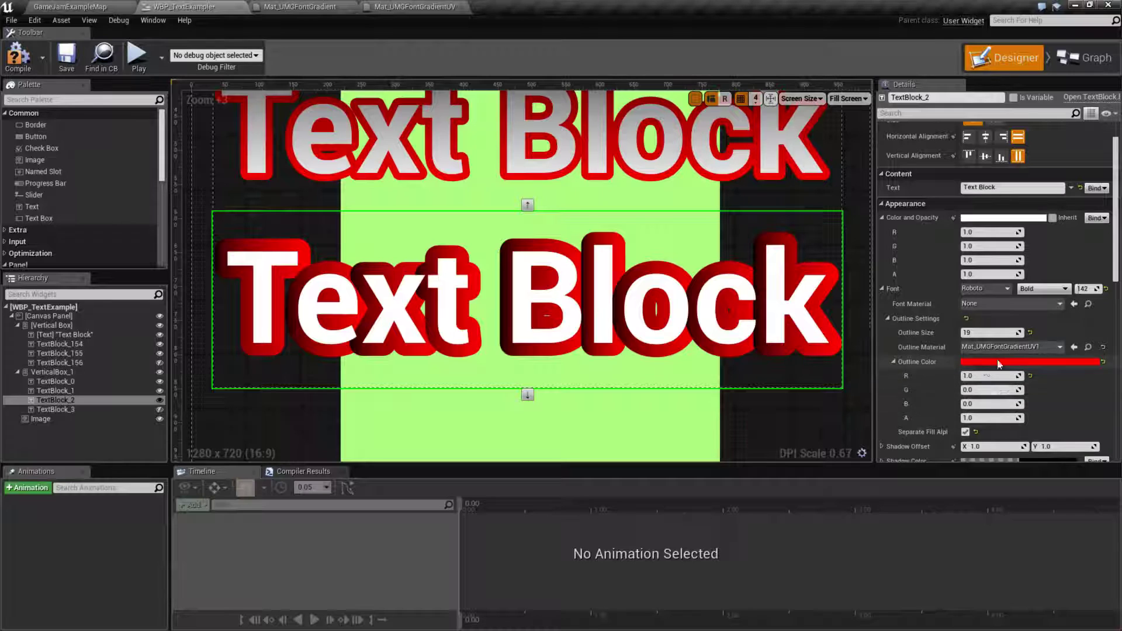
- Select TextBlock_0 and enable Separate Fill Alpha in its outline settings
right_drag(791, 427, 781, 437)
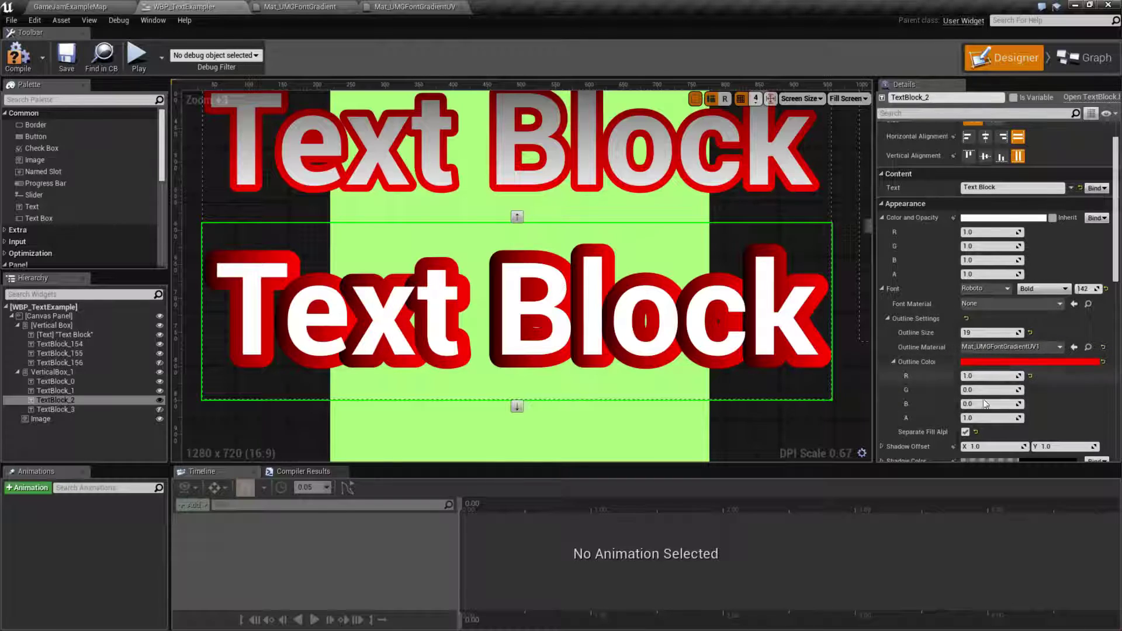
right_drag(849, 250, 848, 442)
right_drag(739, 265, 742, 338)
click(700, 253)
click(965, 432)
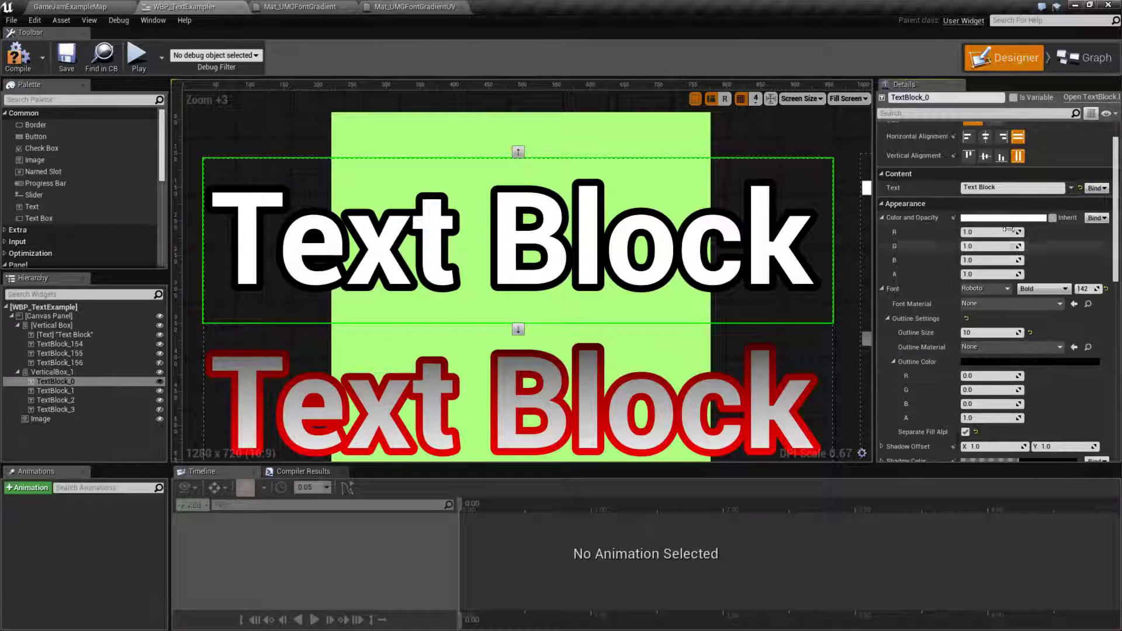
- Set TextBlock_0's fill alpha to 0.4 and compare the text with Separate Fill Alpha off and on, leaving it enabled
click(992, 274)
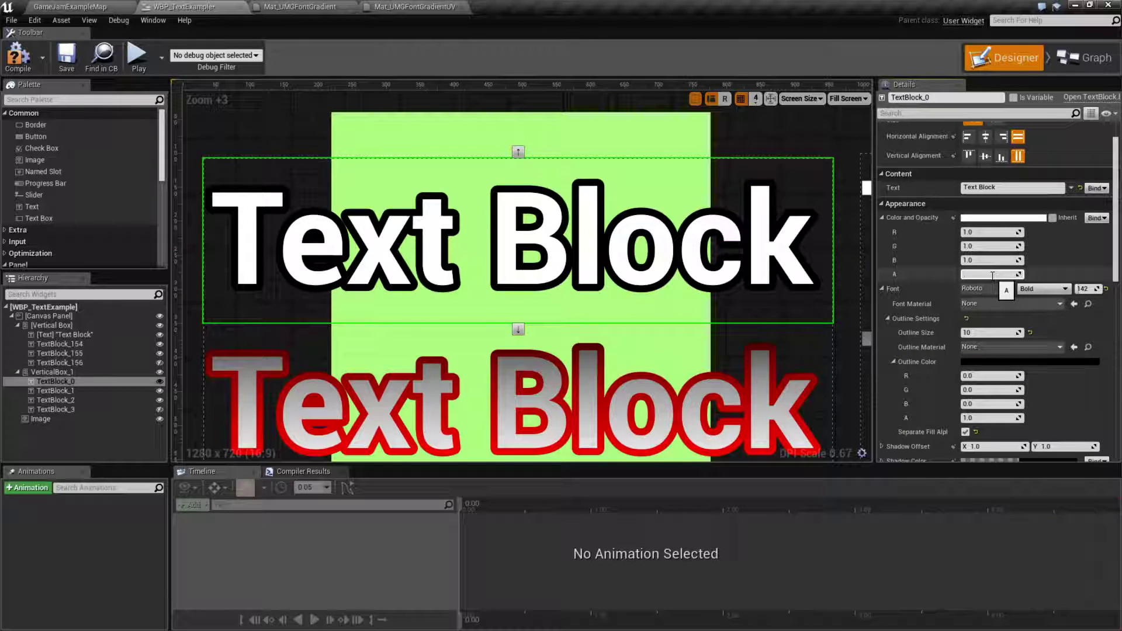
text(0.4)
key(Return)
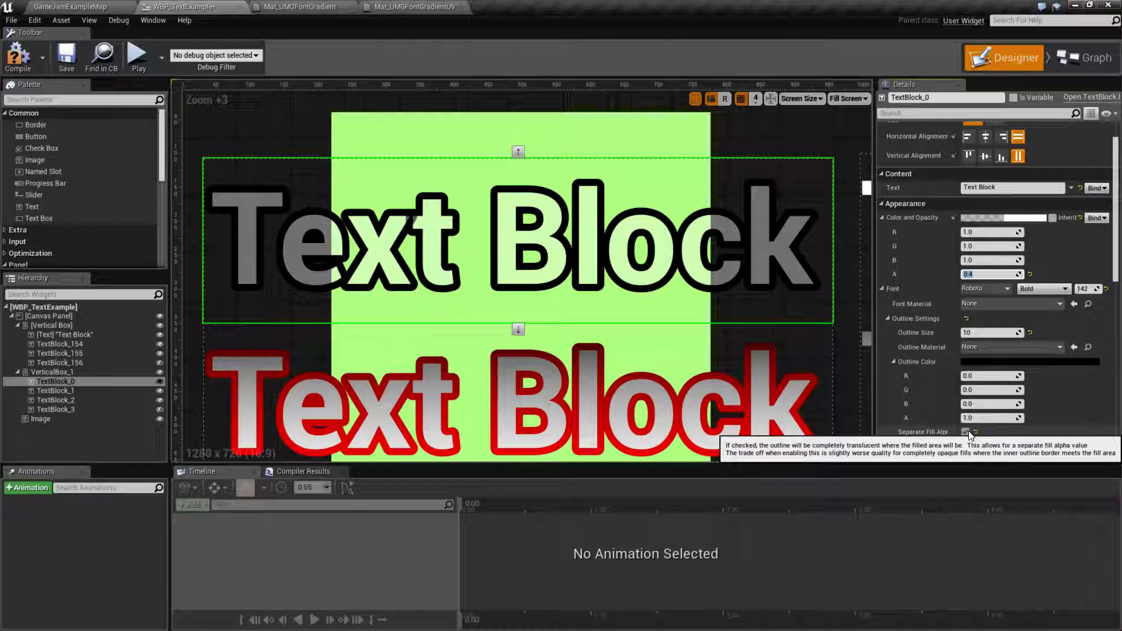
click(966, 432)
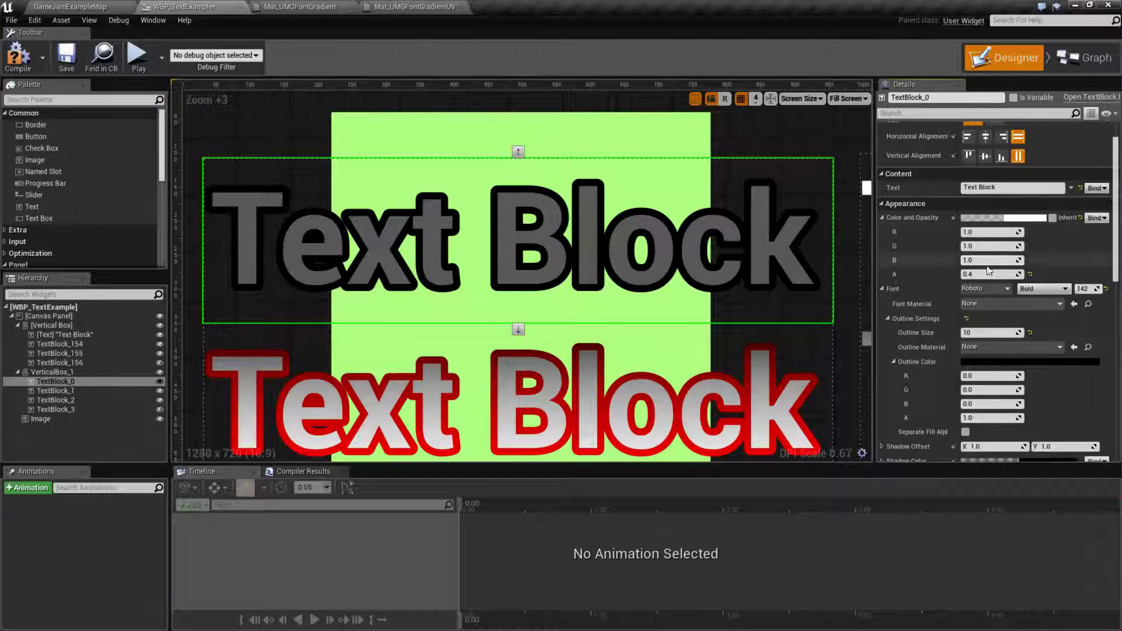
click(966, 432)
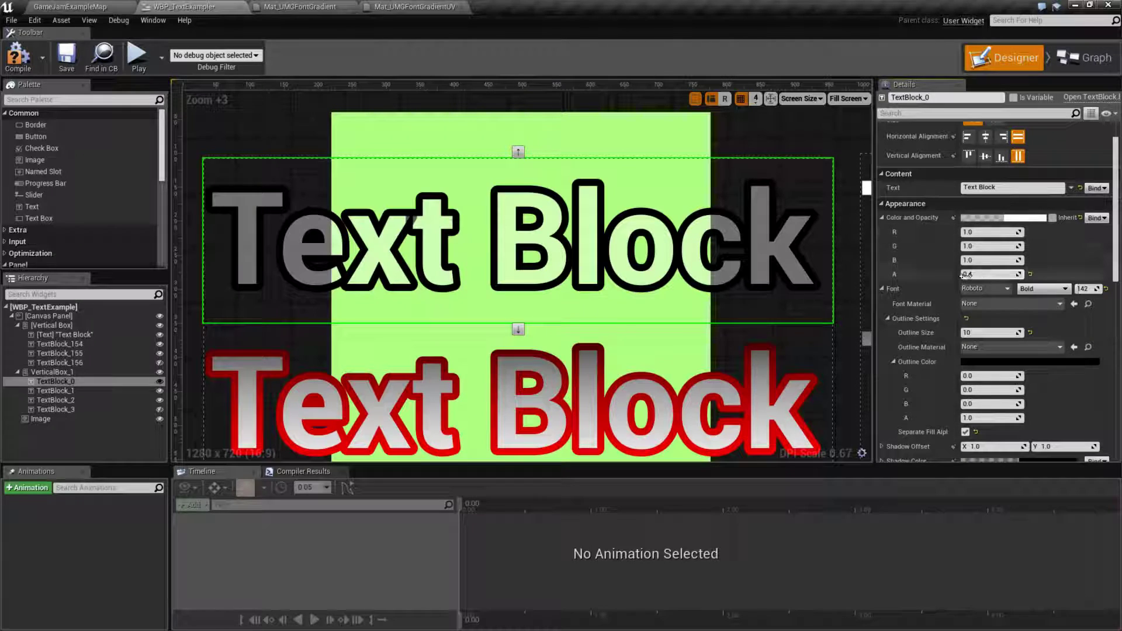